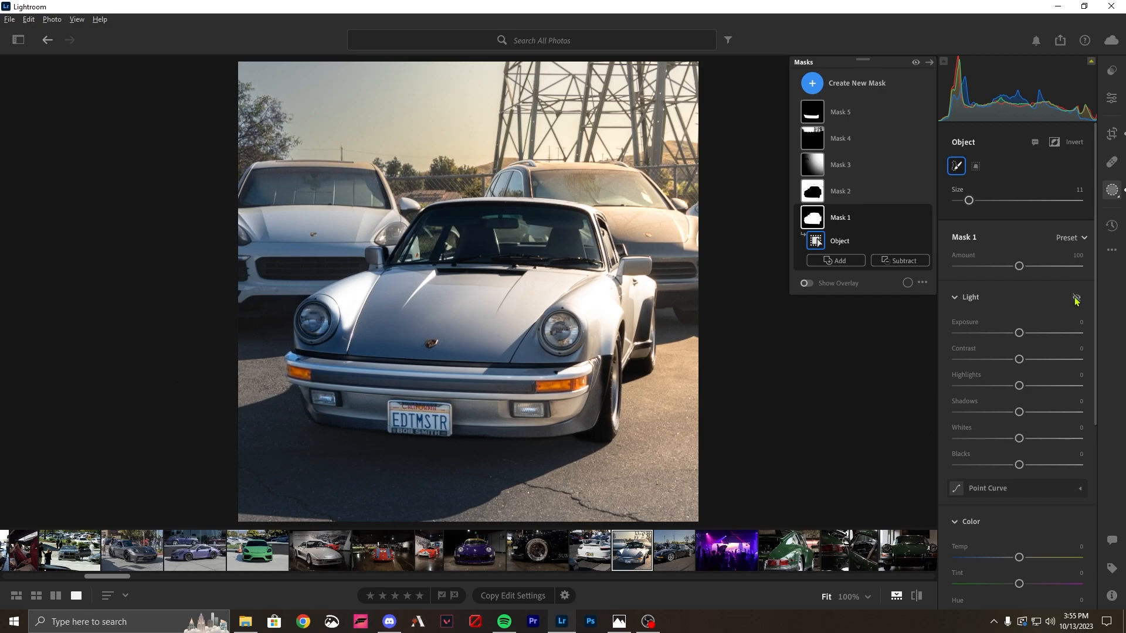
# Toggle the Light adjustments of Mask 1 off and on to compare the silver Porsche before and after
pyautogui.click(1076, 299)
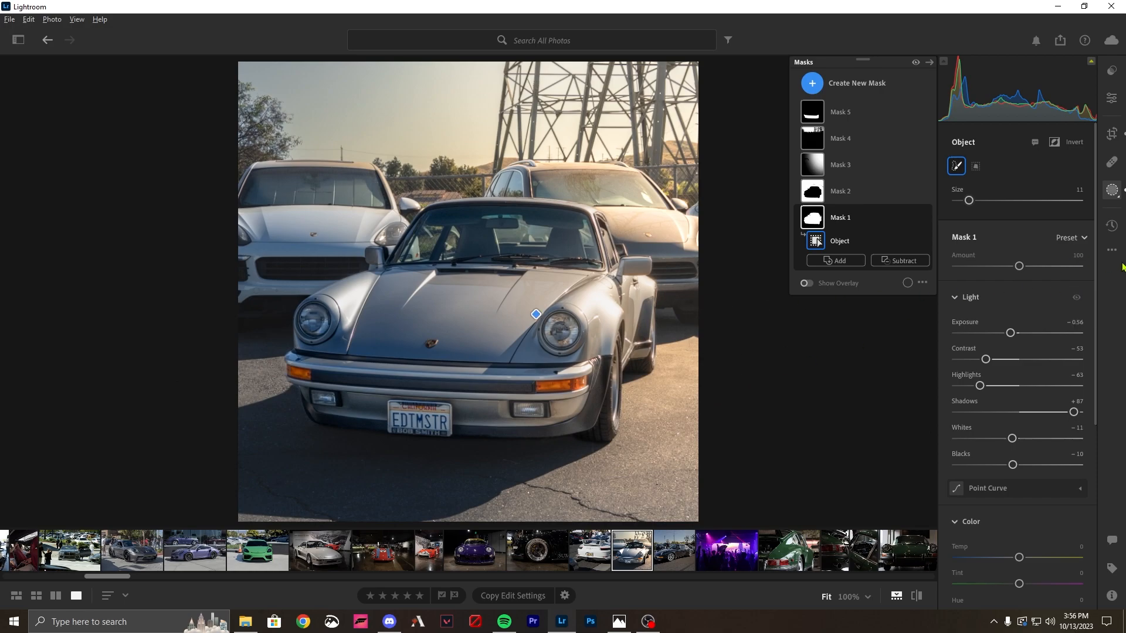
pyautogui.click(1076, 299)
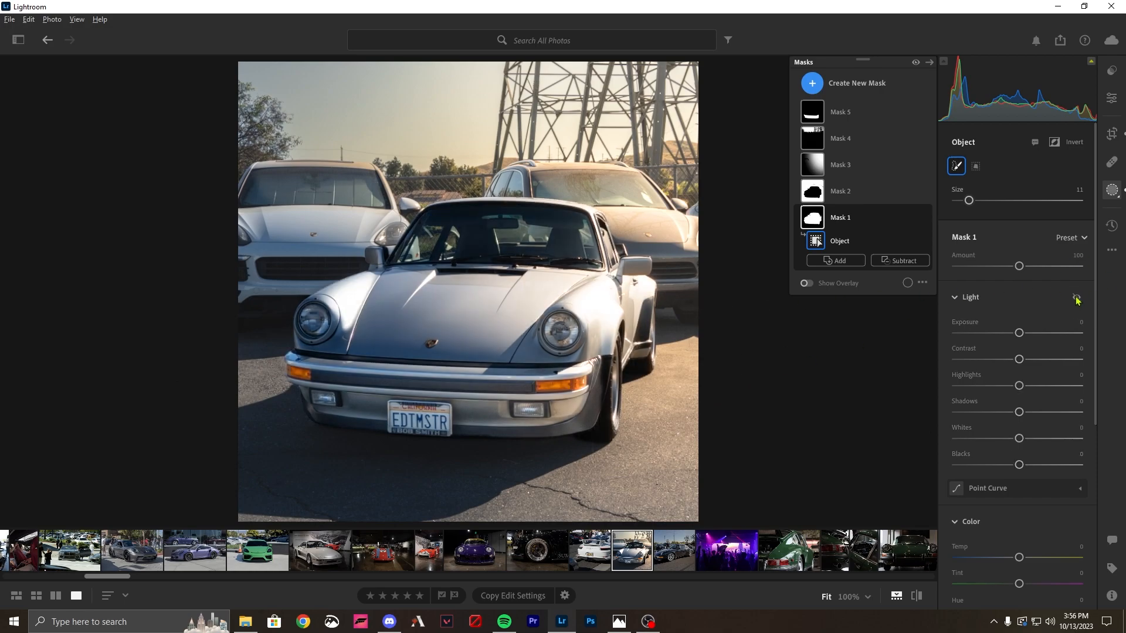
pyautogui.click(1077, 299)
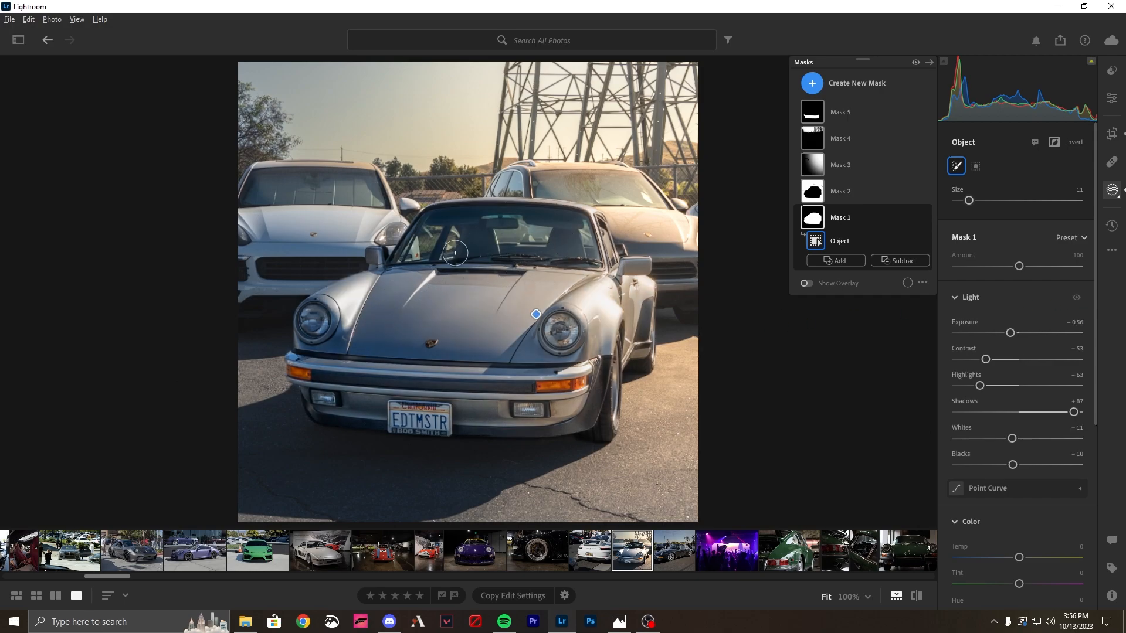
pyautogui.click(1076, 299)
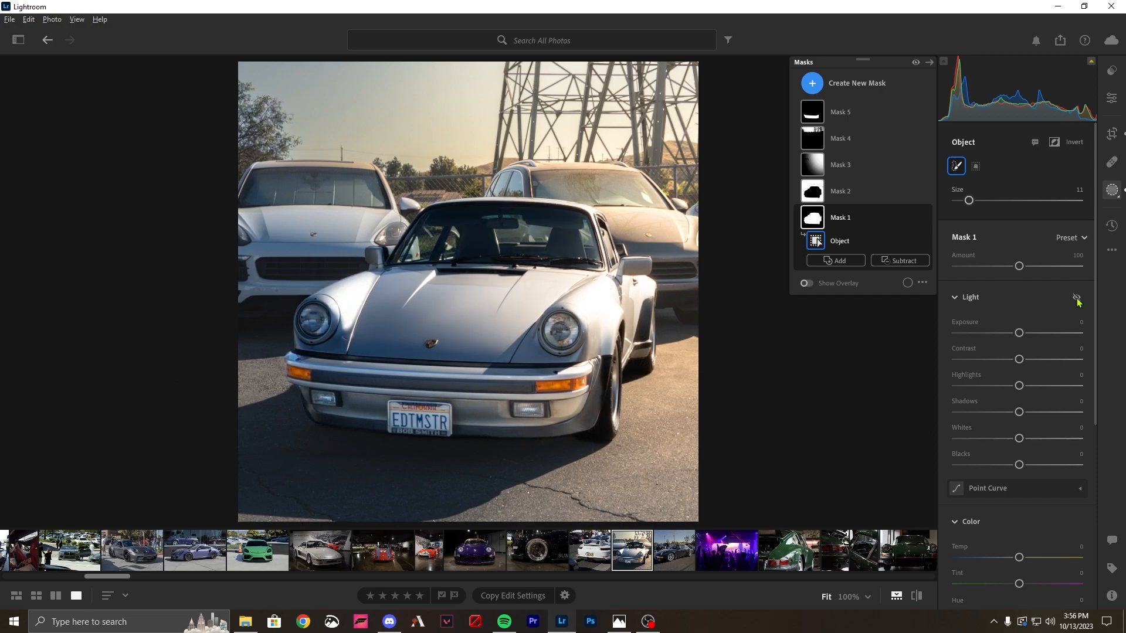
pyautogui.click(1076, 299)
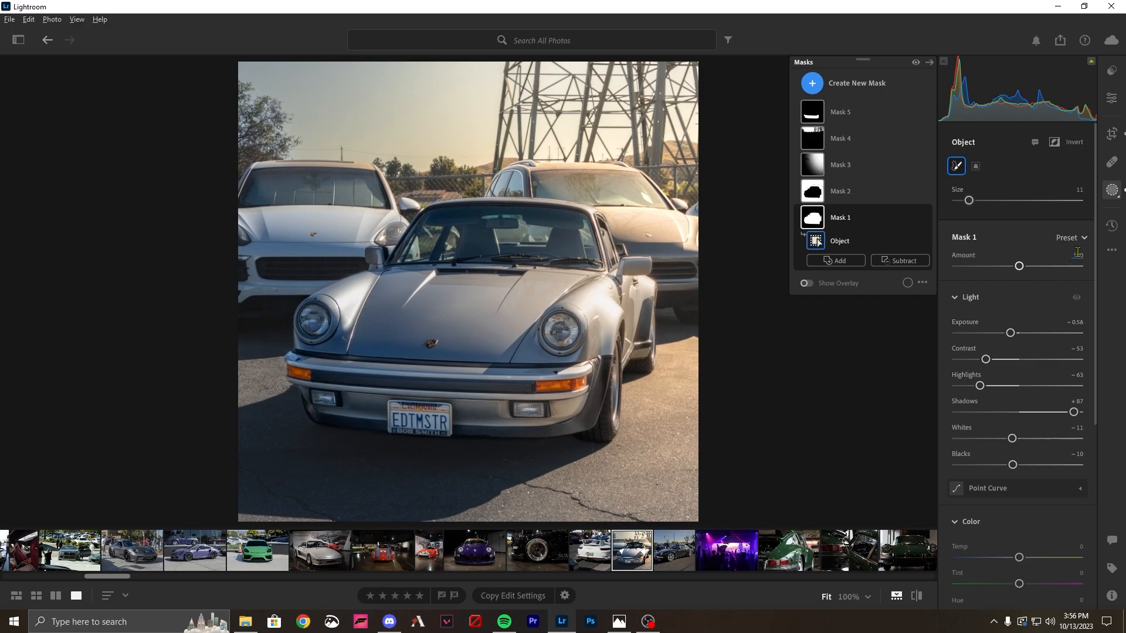
pyautogui.click(1077, 297)
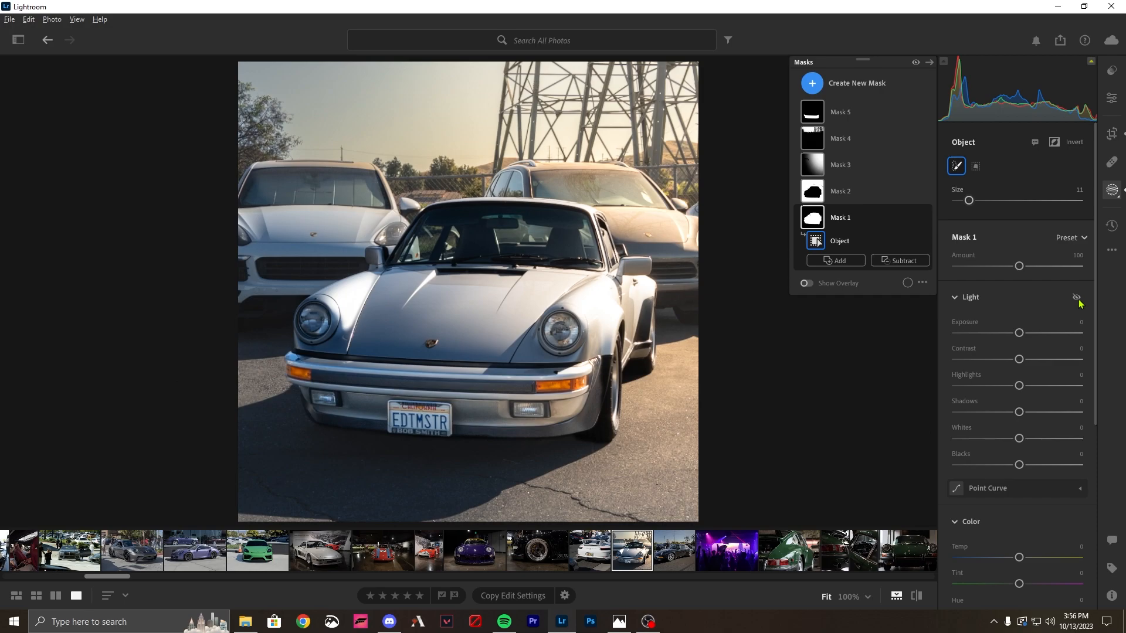
pyautogui.click(1077, 298)
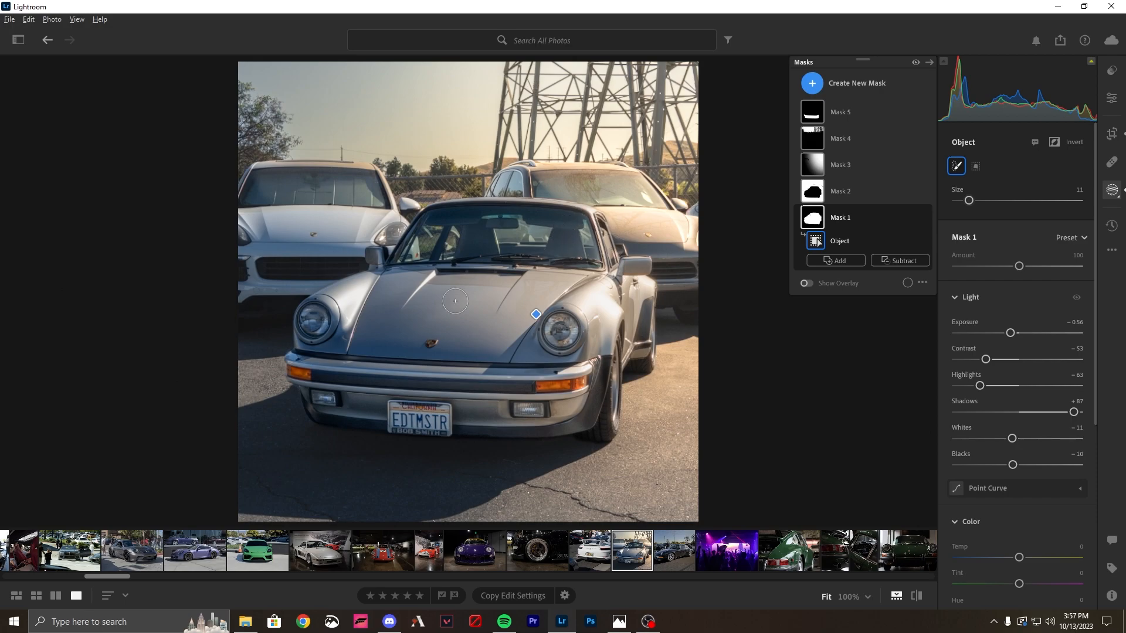
# Reset the Shadows of Mask 1 for comparison and restore them to +87
pyautogui.doubleClick(968, 406)
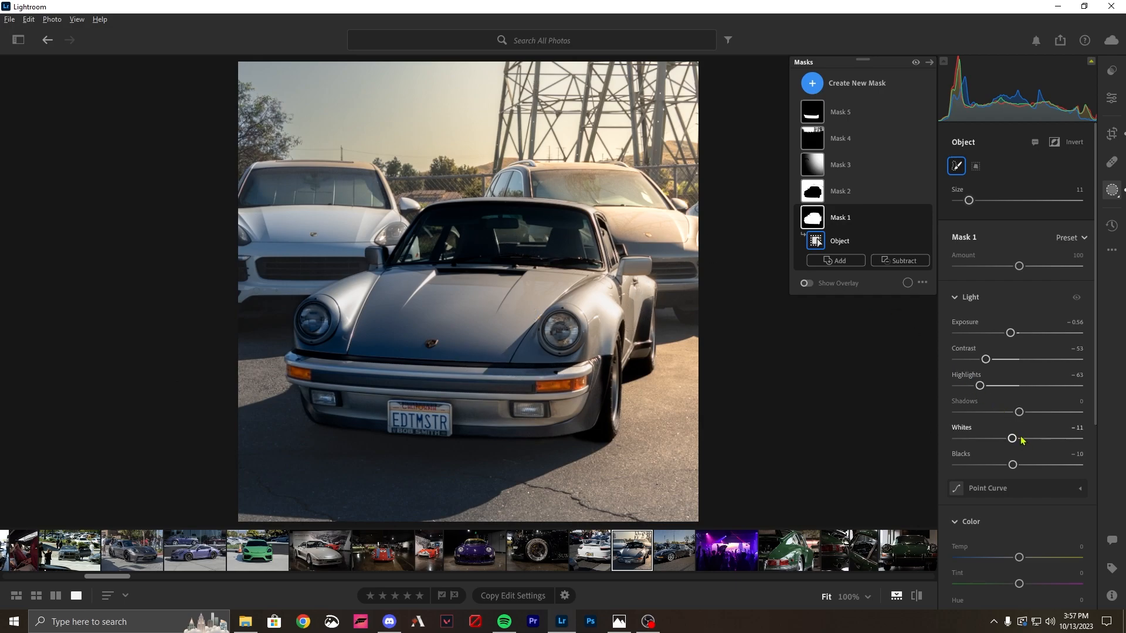
pyautogui.click(1076, 400)
pyautogui.write('87')
pyautogui.press('Return')
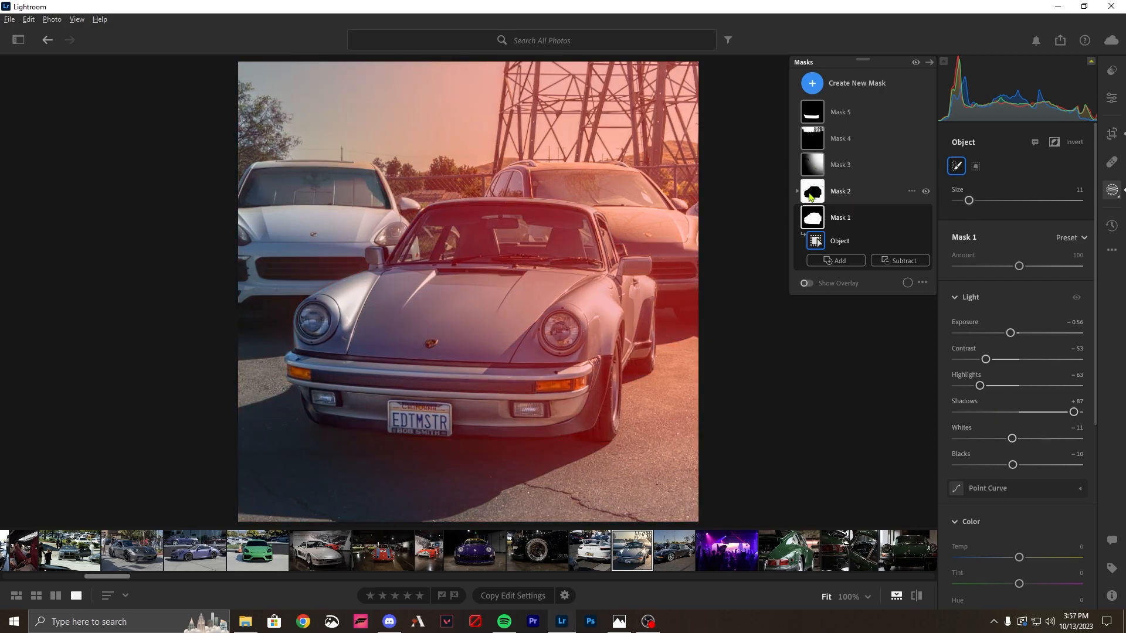
# Select Mask 2 and toggle its Light adjustments off and on to compare the background
pyautogui.click(812, 192)
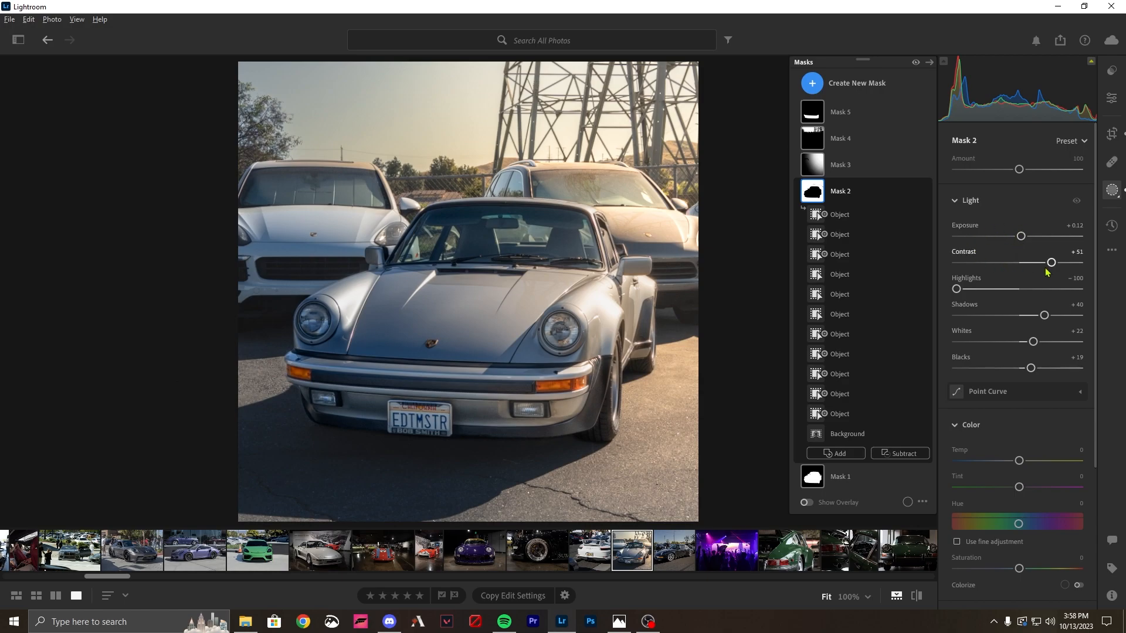
pyautogui.click(1076, 202)
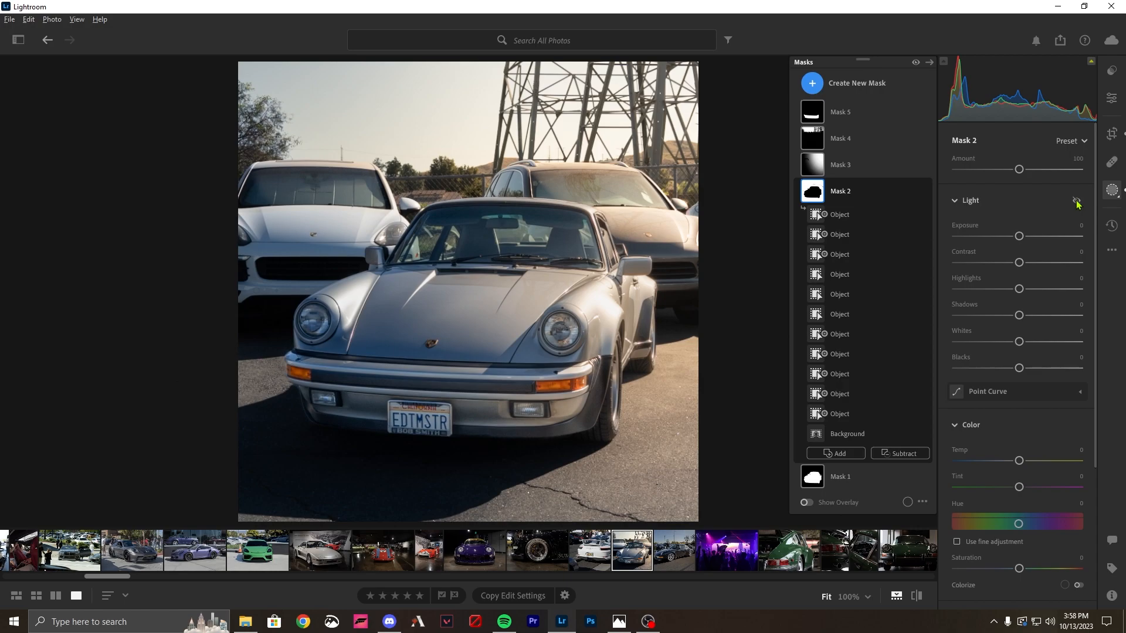
pyautogui.click(1076, 202)
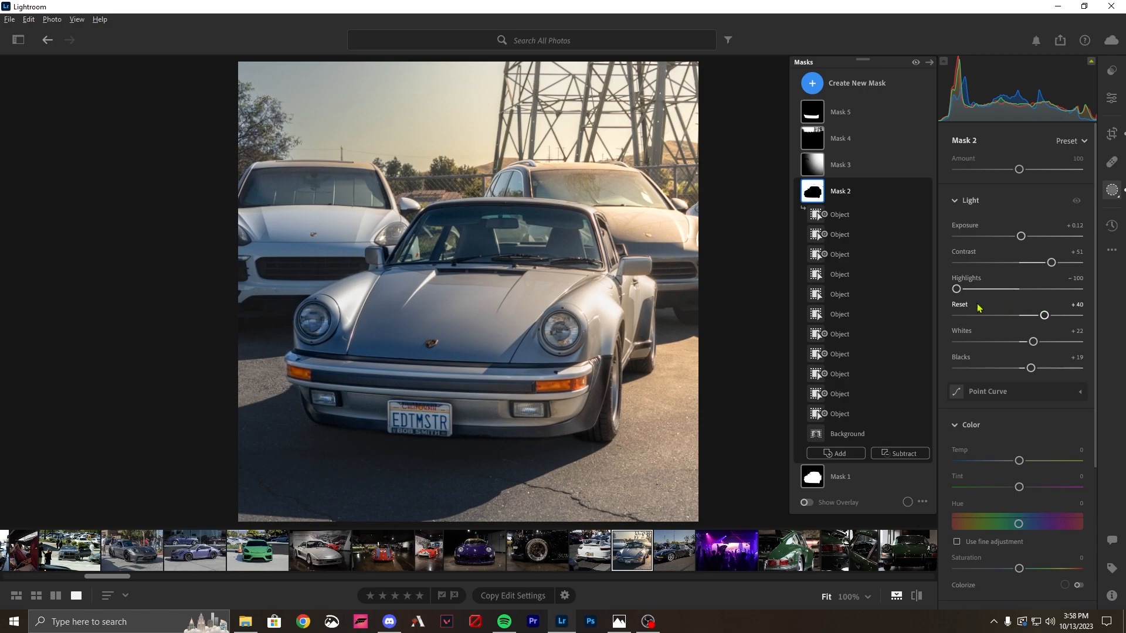
# Reset the Shadows of Mask 2 for comparison and restore them to +40
pyautogui.doubleClick(957, 306)
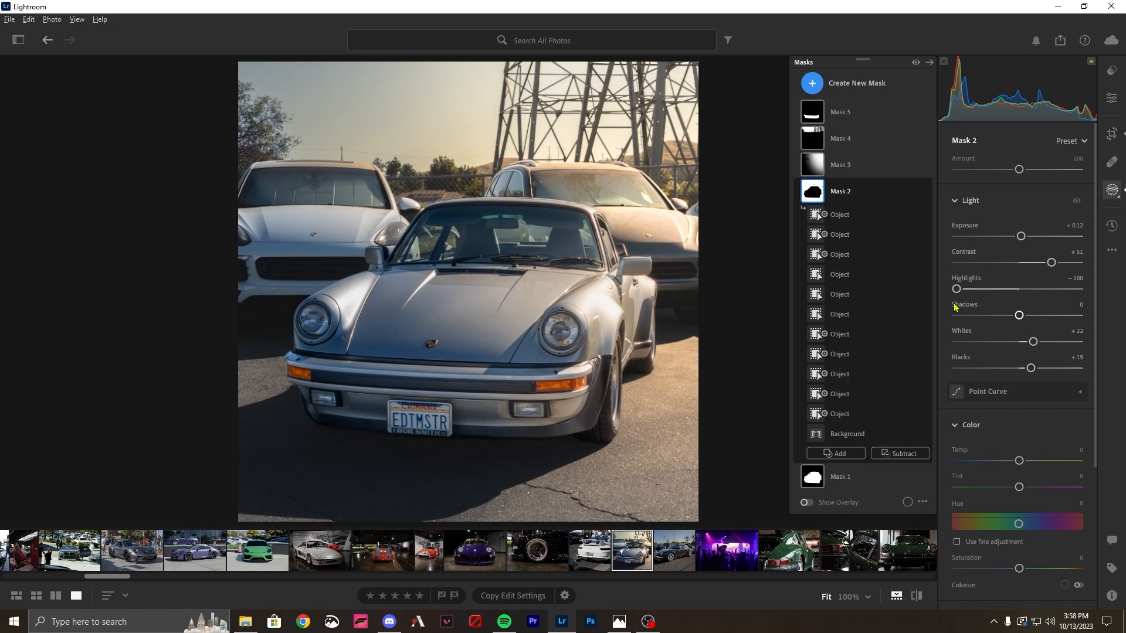
pyautogui.click(1072, 303)
pyautogui.write('40')
pyautogui.press('Return')
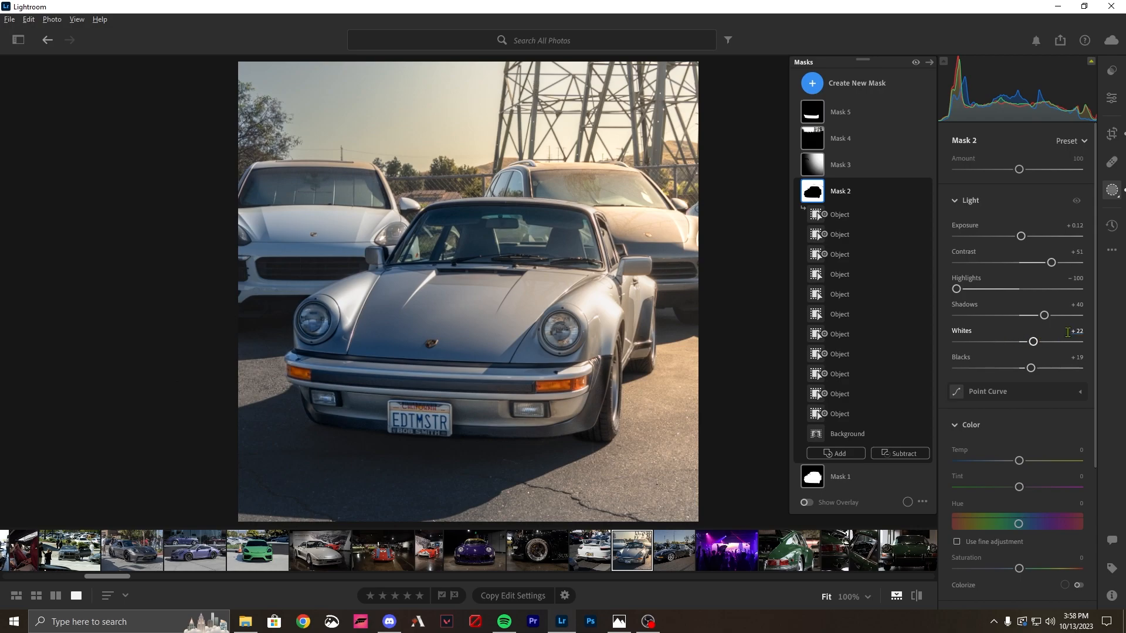
pyautogui.doubleClick(1030, 368)
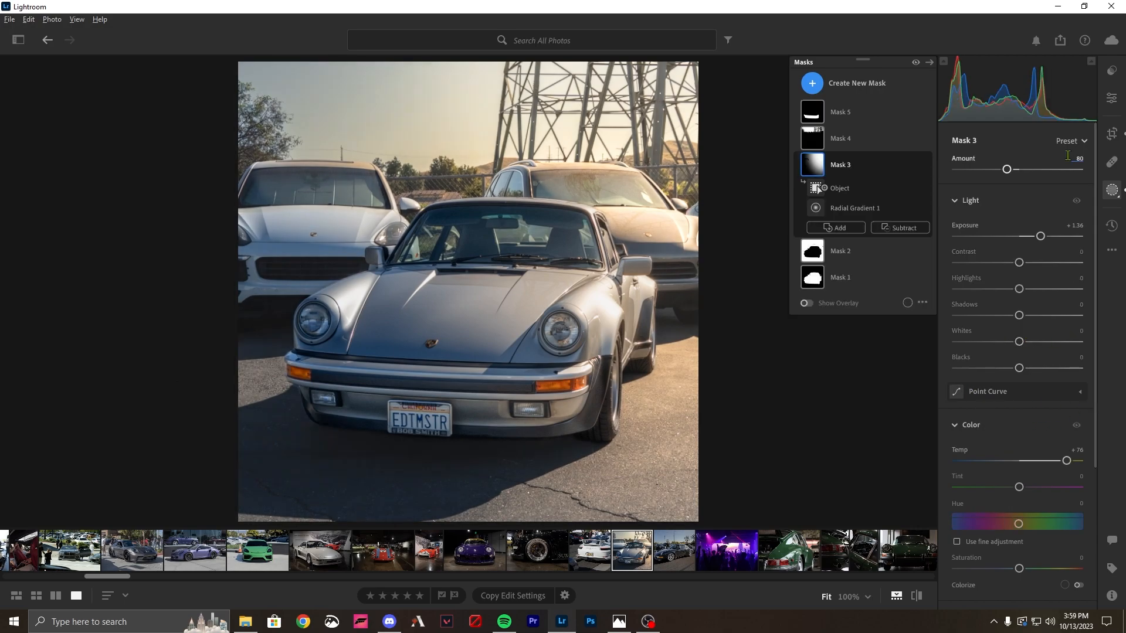
# Hide and show Mask 3 to compare the effect of its warm radial gradient on the photo
pyautogui.moveTo(822, 170)
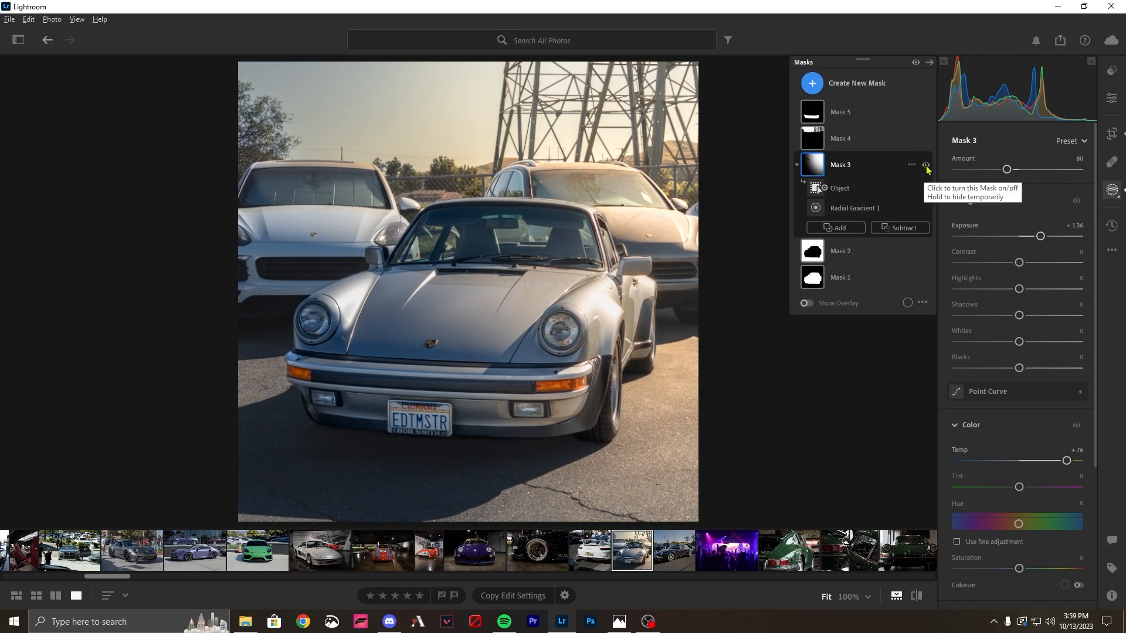
pyautogui.click(925, 166)
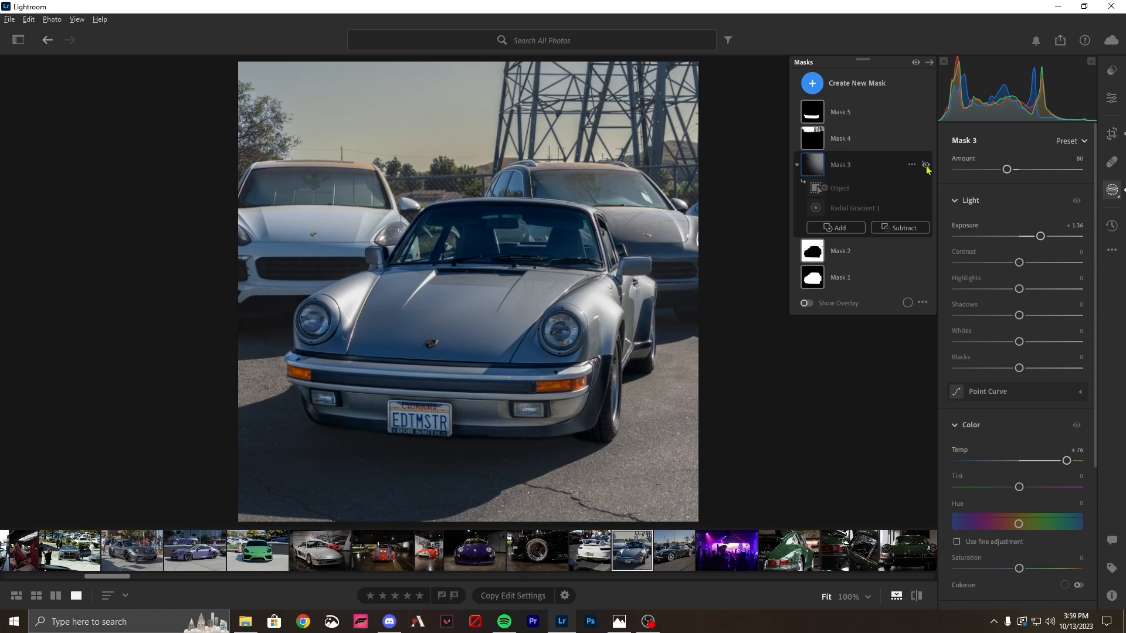
pyautogui.click(926, 166)
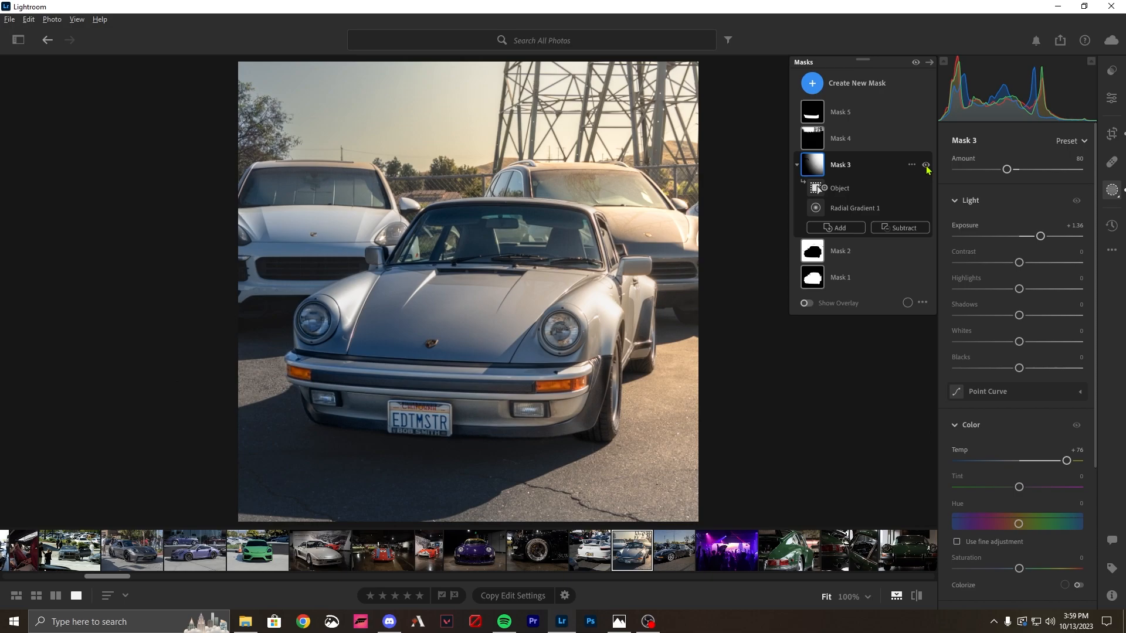
# Examine the settings of the sky mask, Mask 4, and of Mask 5
pyautogui.moveTo(819, 216)
pyautogui.click(840, 139)
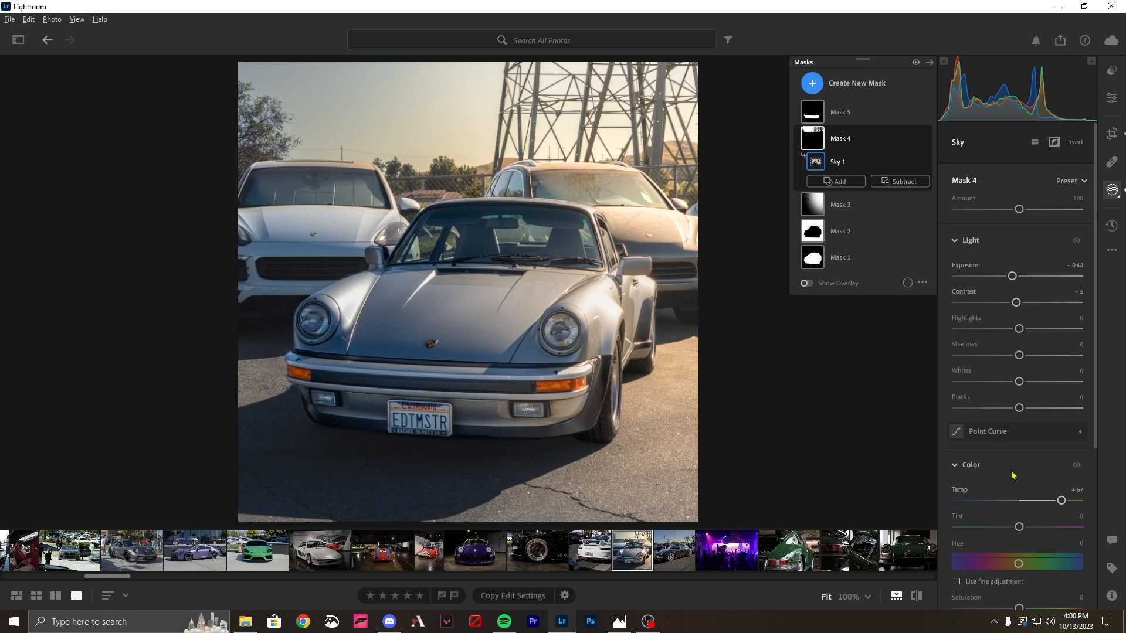
pyautogui.click(821, 112)
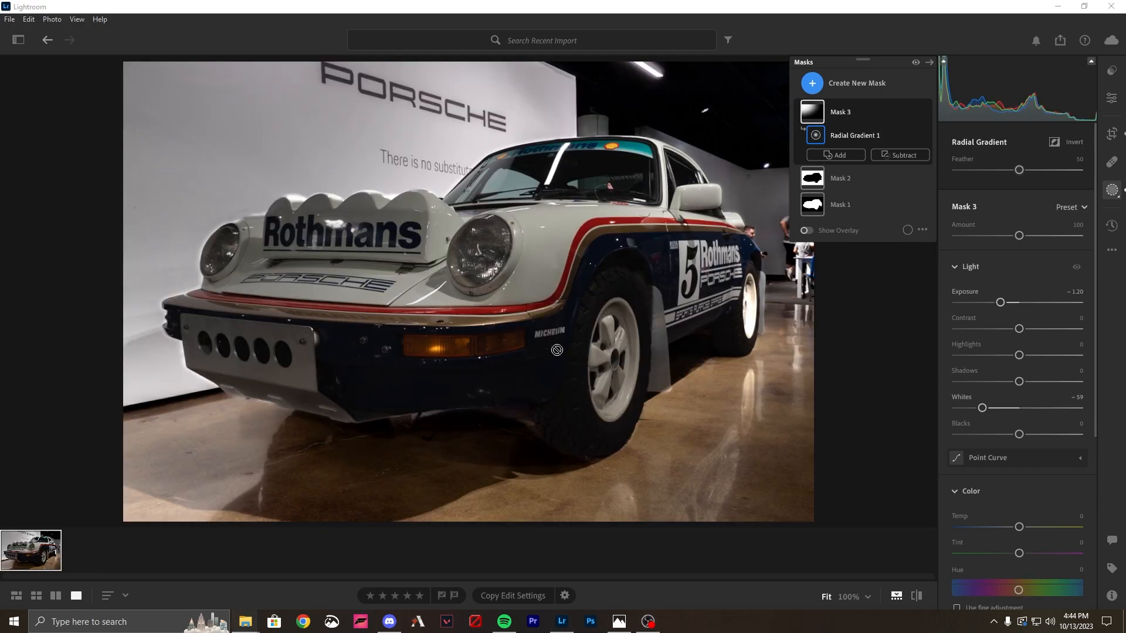
# Leave masking and import the photo DSC04355.ARW of the red Lamborghini
pyautogui.click(1118, 101)
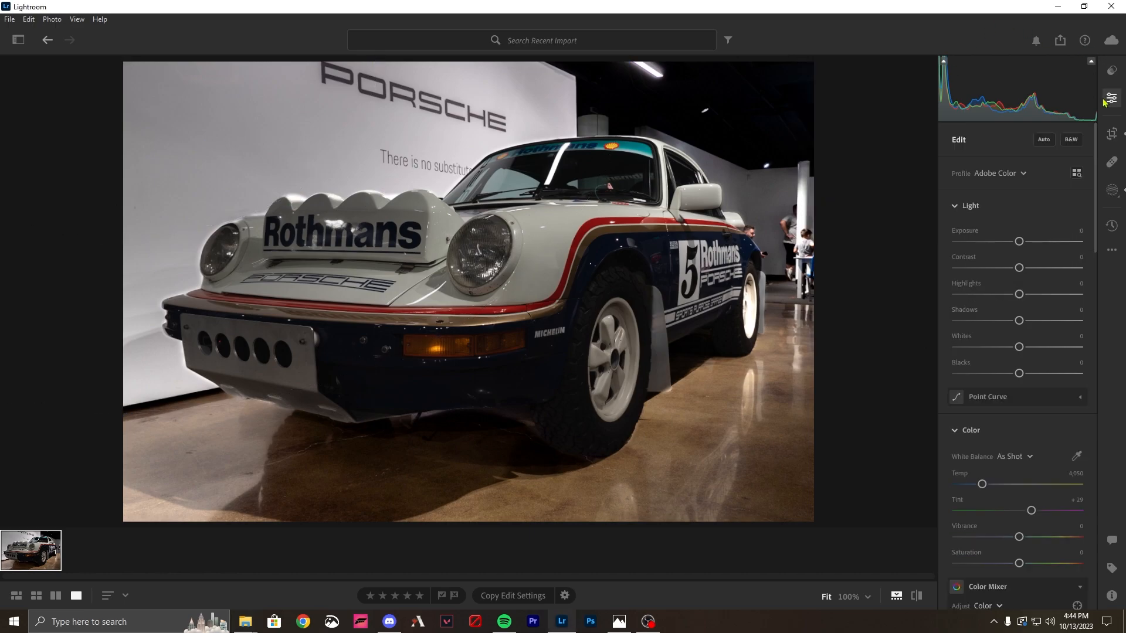
pyautogui.moveTo(485, 295); pyautogui.dragTo(474, 299)
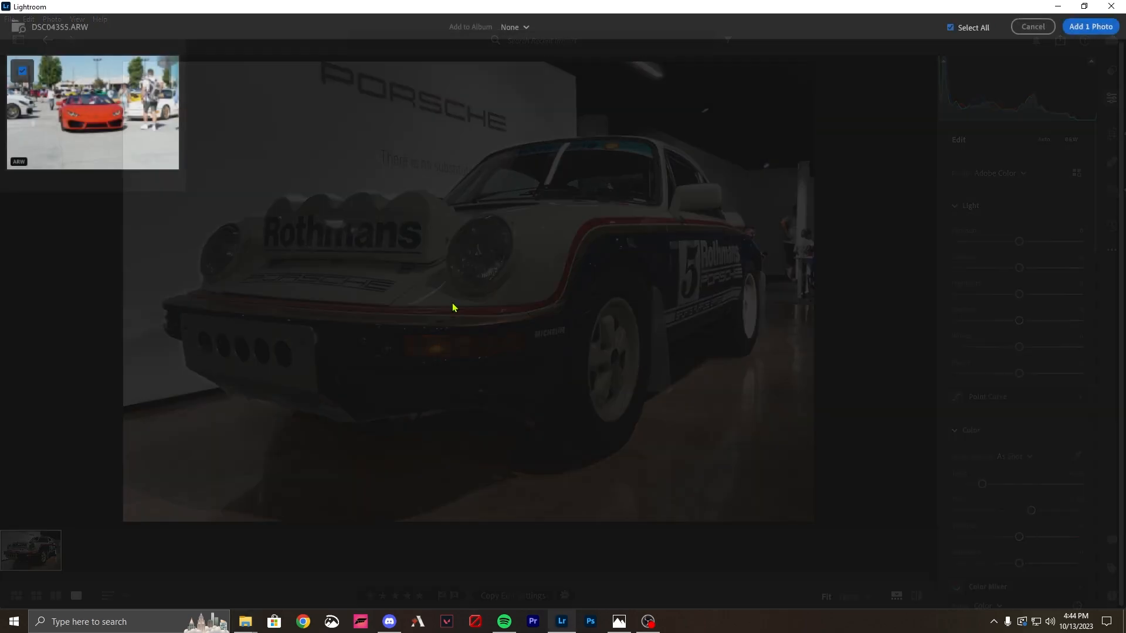
pyautogui.click(1081, 28)
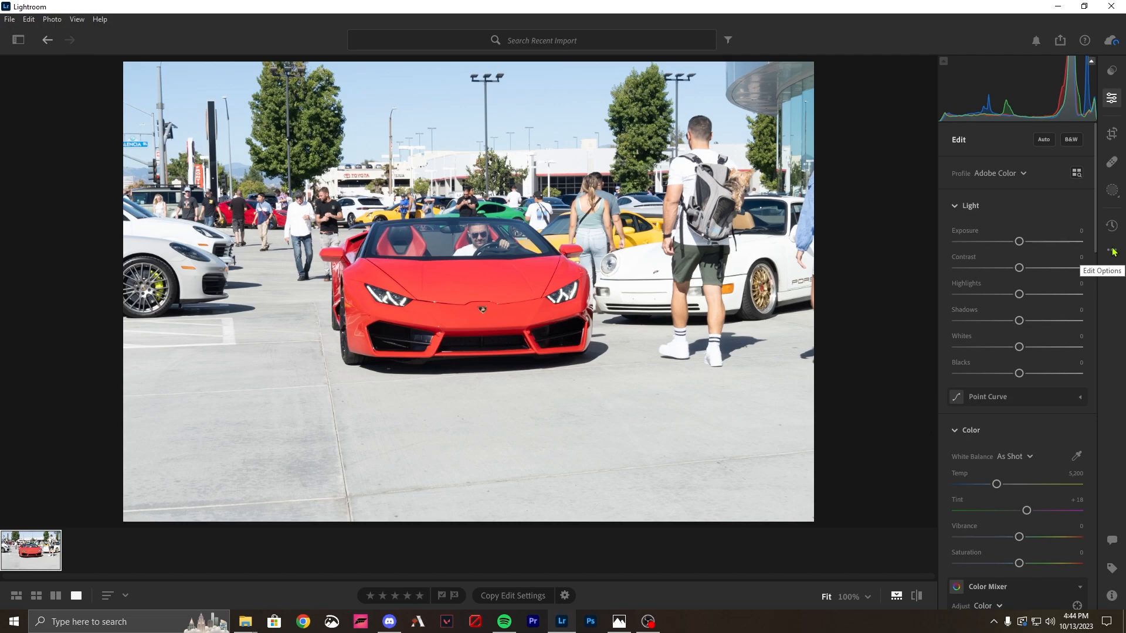
# Create an object mask covering the whole red Lamborghini, refining its edges with smaller brush sizes
pyautogui.click(1113, 191)
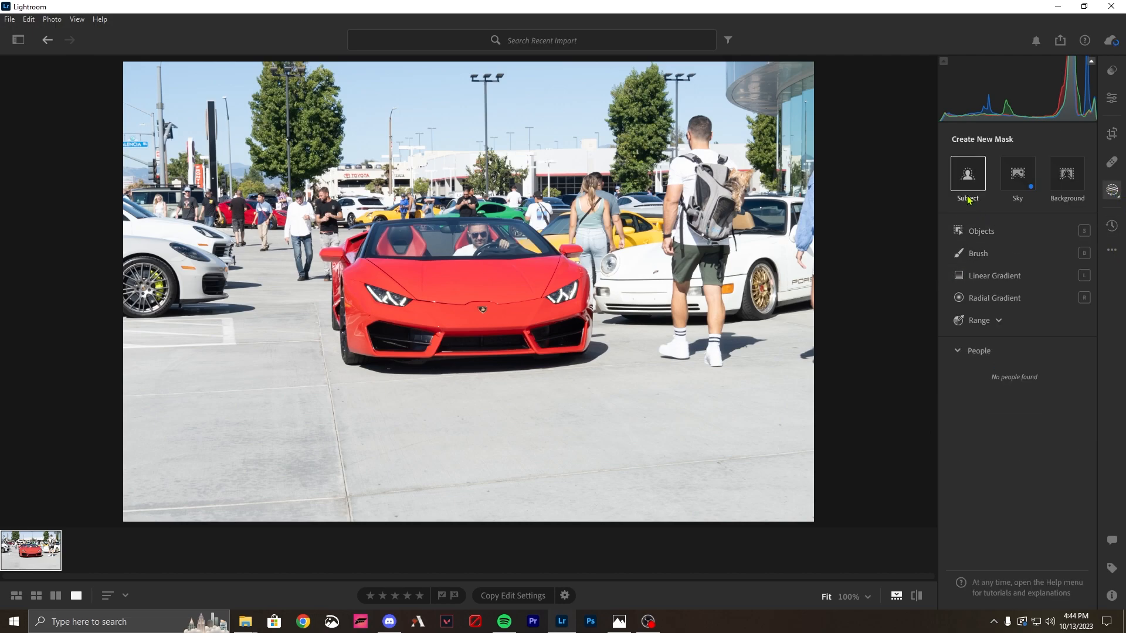
pyautogui.click(997, 232)
pyautogui.press('[')
pyautogui.press('[')
pyautogui.moveTo(331, 249)
pyautogui.mouseDown()
pyautogui.moveTo(336, 319)
pyautogui.moveTo(348, 363)
pyautogui.moveTo(551, 356)
pyautogui.moveTo(583, 351)
pyautogui.moveTo(588, 323)
pyautogui.moveTo(588, 297)
pyautogui.moveTo(559, 258)
pyautogui.moveTo(575, 254)
pyautogui.moveTo(495, 226)
pyautogui.moveTo(356, 231)
pyautogui.moveTo(350, 249)
pyautogui.moveTo(469, 241)
pyautogui.moveTo(396, 250)
pyautogui.moveTo(353, 298)
pyautogui.moveTo(381, 338)
pyautogui.moveTo(563, 342)
pyautogui.moveTo(560, 301)
pyautogui.moveTo(472, 330)
pyautogui.moveTo(373, 320)
pyautogui.moveTo(392, 299)
pyautogui.moveTo(368, 290)
pyautogui.moveTo(493, 261)
pyautogui.moveTo(506, 246)
pyautogui.moveTo(553, 296)
pyautogui.moveTo(471, 283)
pyautogui.moveTo(418, 295)
pyautogui.moveTo(442, 311)
pyautogui.moveTo(542, 309)
pyautogui.moveTo(530, 338)
pyautogui.mouseUp()
pyautogui.moveTo(387, 298); pyautogui.dragTo(375, 225)
pyautogui.press('[')
pyautogui.press('[')
pyautogui.press('[')
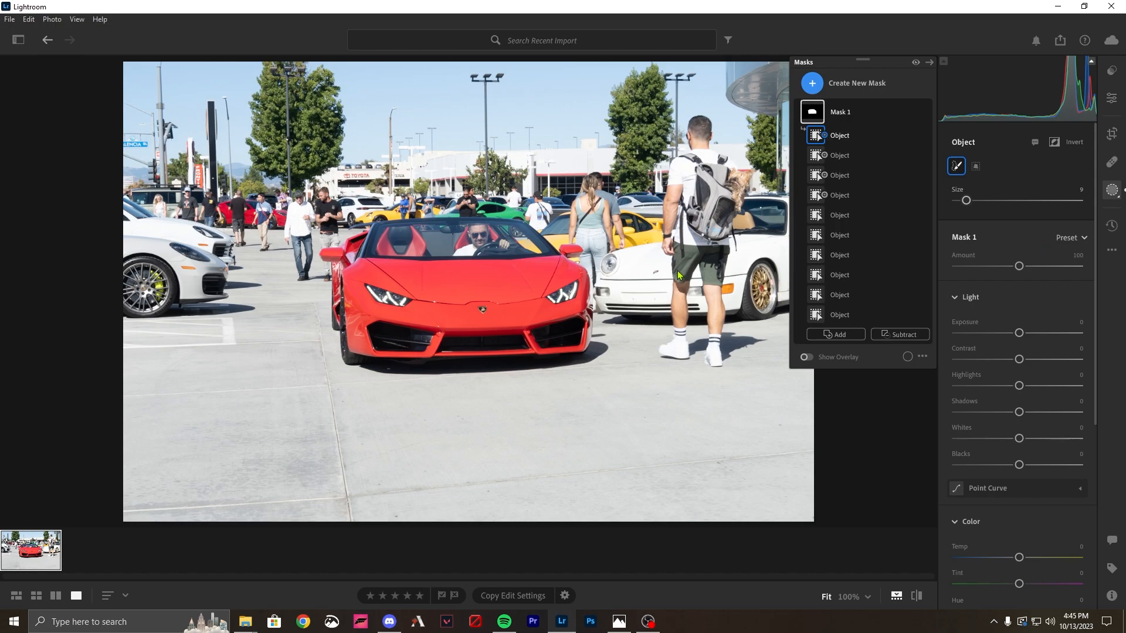
pyautogui.click(463, 255)
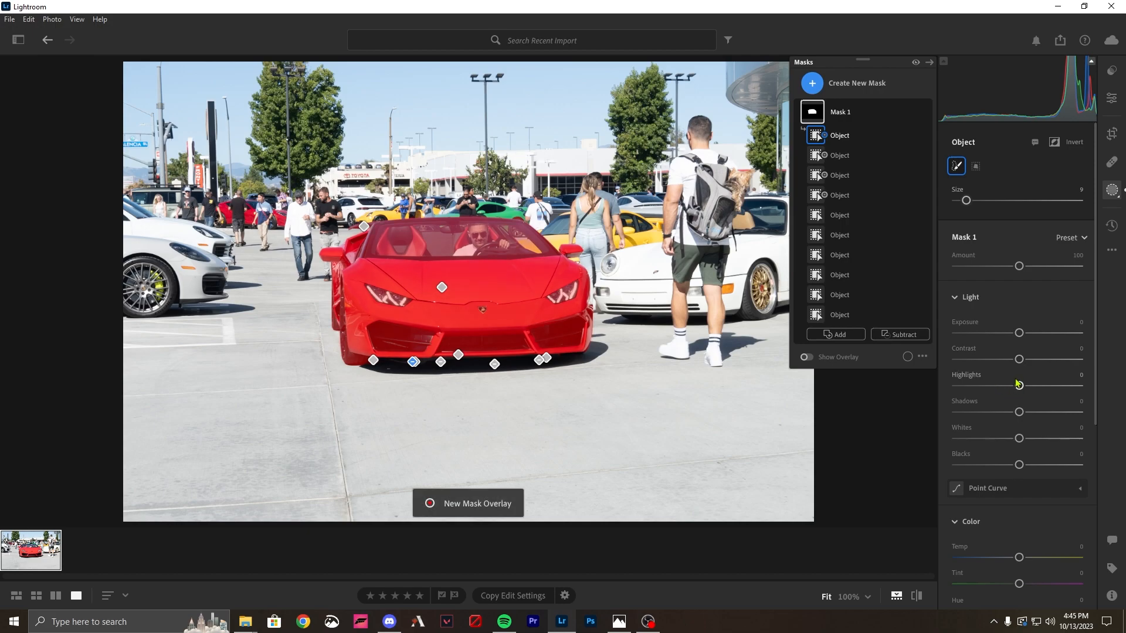
# Set the Lamborghini mask's Highlights to -100, Whites to -25 and Blacks to +18
pyautogui.moveTo(1018, 385); pyautogui.dragTo(957, 386)
pyautogui.moveTo(1019, 465)
pyautogui.mouseDown()
pyautogui.moveTo(1007, 465)
pyautogui.moveTo(1026, 439)
pyautogui.moveTo(1002, 439)
pyautogui.moveTo(1012, 465)
pyautogui.moveTo(1031, 464)
pyautogui.mouseUp()
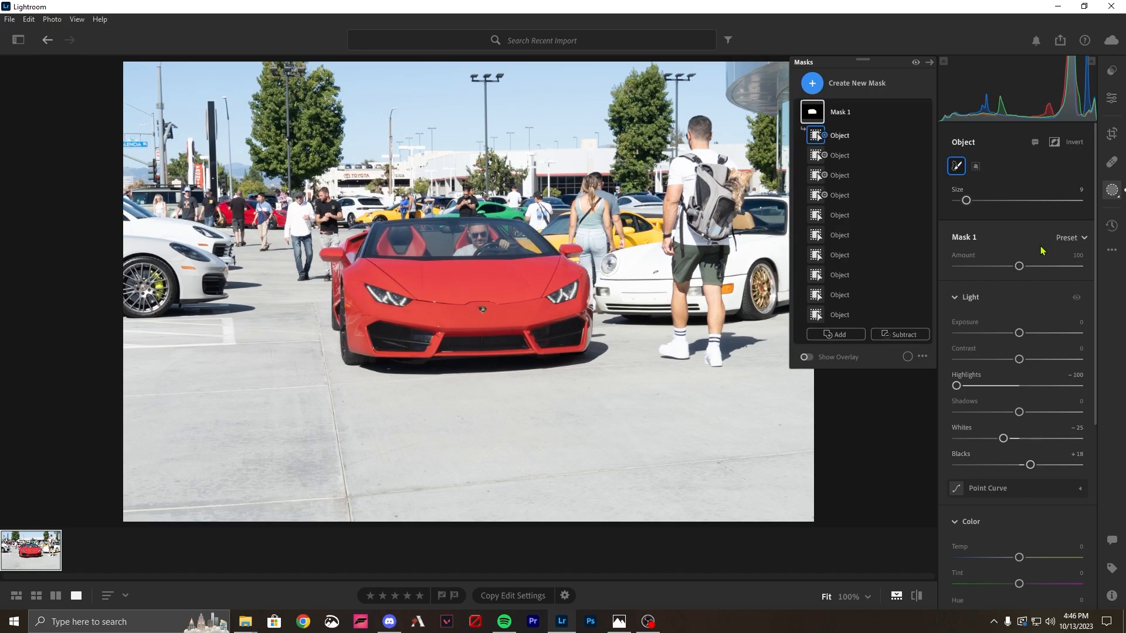
# Create a background mask and subtract the Lamborghini's rear wing from it using an object selection with brush size 3
pyautogui.click(813, 87)
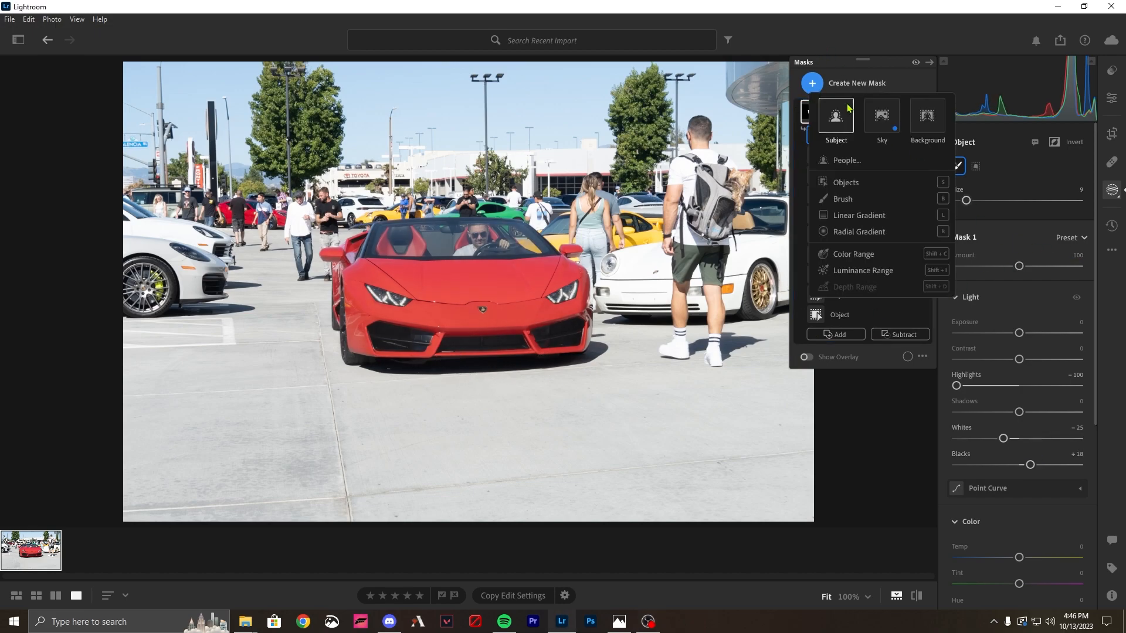
pyautogui.click(927, 120)
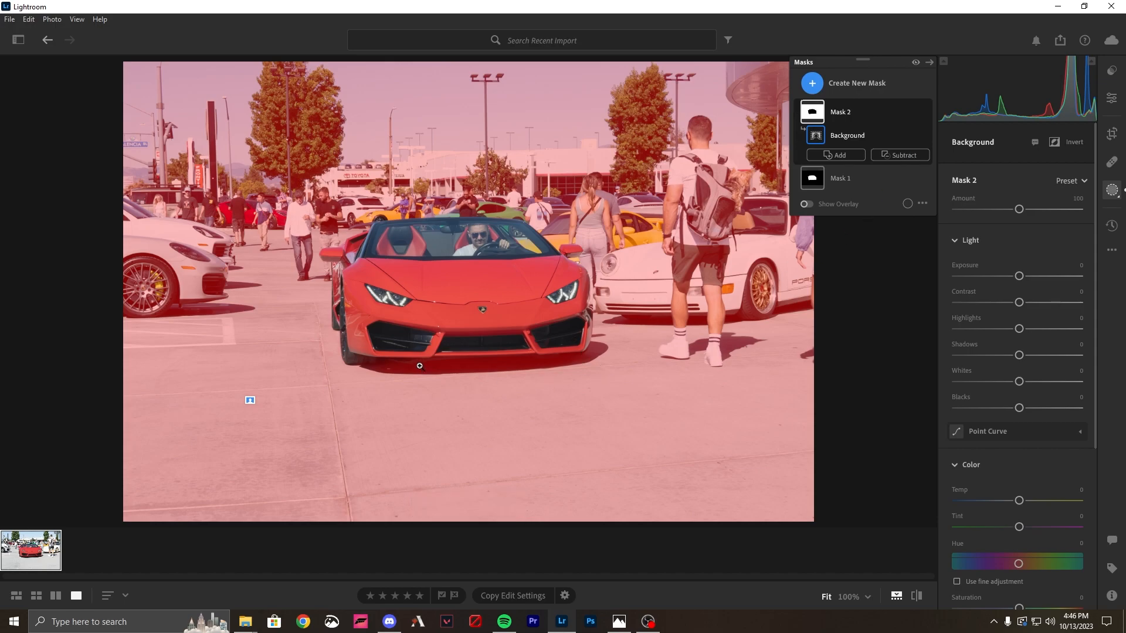
pyautogui.click(373, 246)
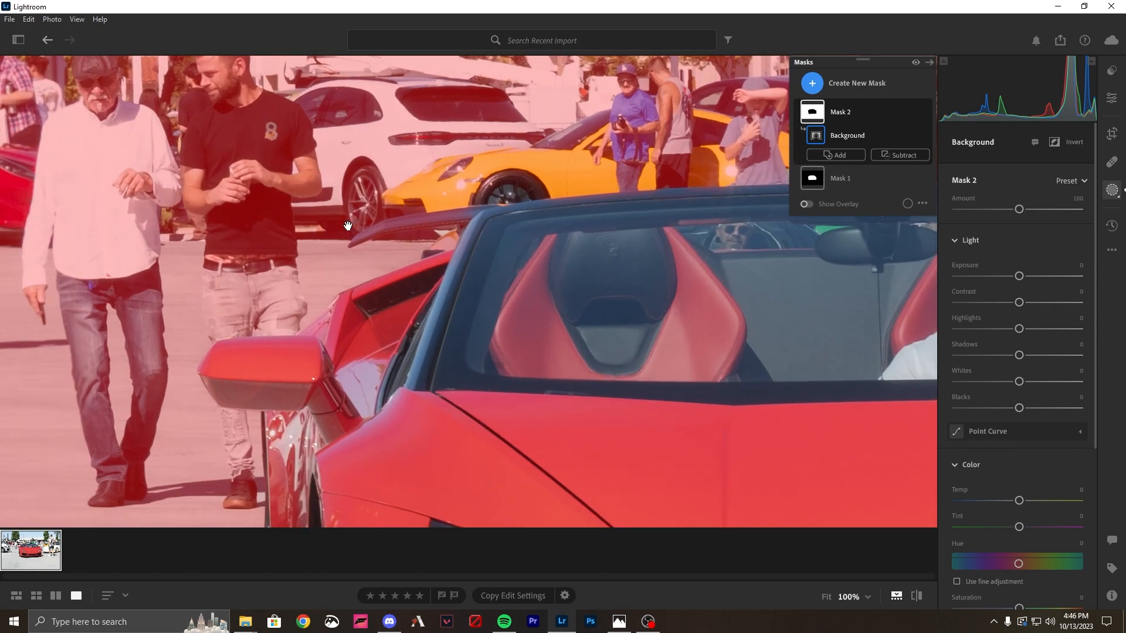
pyautogui.moveTo(433, 245); pyautogui.dragTo(446, 271)
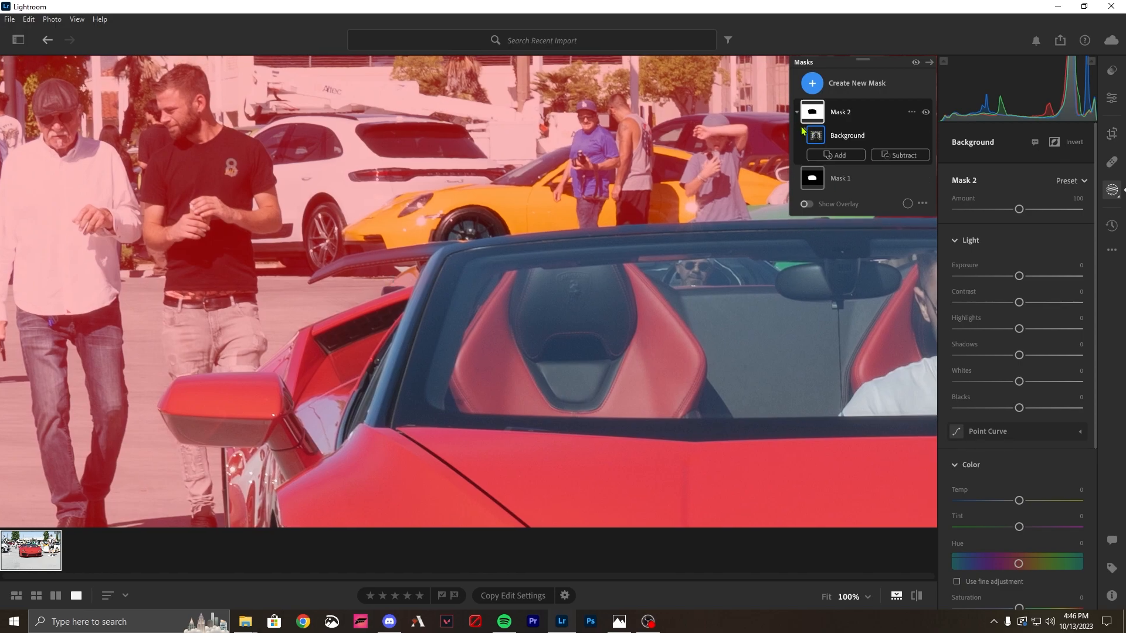
pyautogui.click(902, 159)
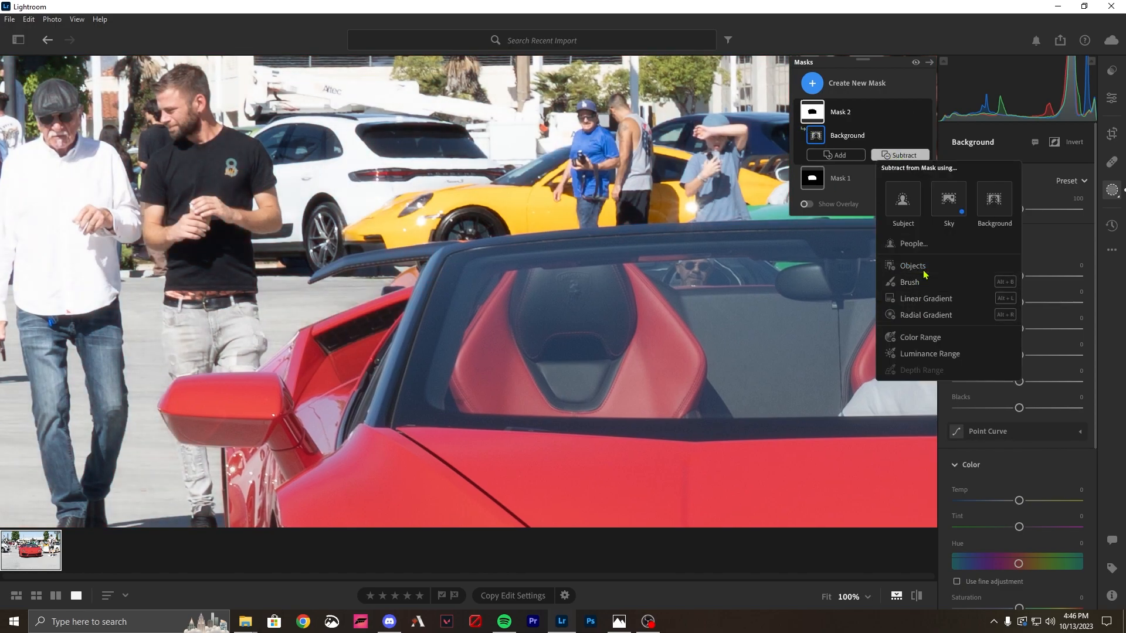
pyautogui.click(912, 265)
pyautogui.press('[')
pyautogui.press('[')
pyautogui.press('[')
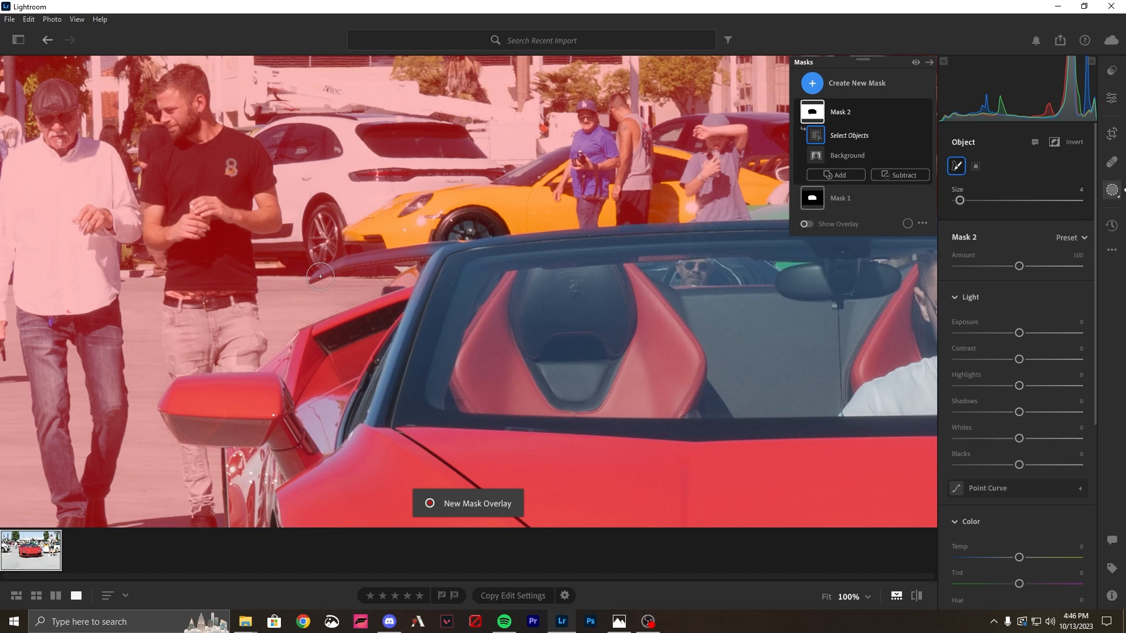
pyautogui.moveTo(309, 276)
pyautogui.mouseDown()
pyautogui.moveTo(472, 252)
pyautogui.moveTo(428, 245)
pyautogui.moveTo(343, 260)
pyautogui.mouseUp()
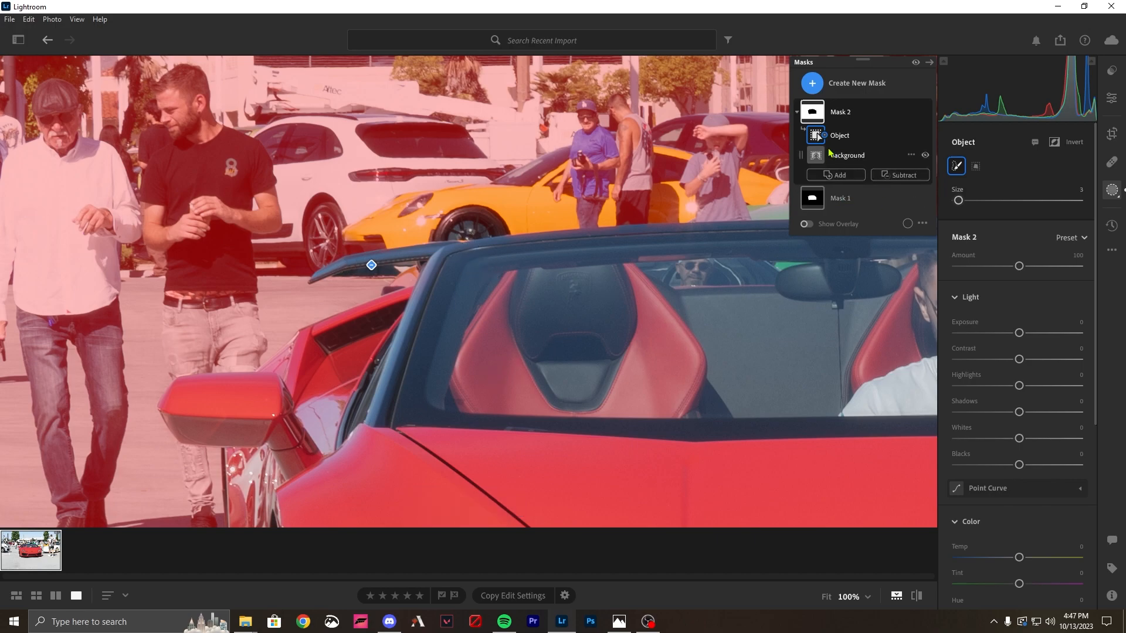
pyautogui.click(818, 115)
pyautogui.click(591, 347)
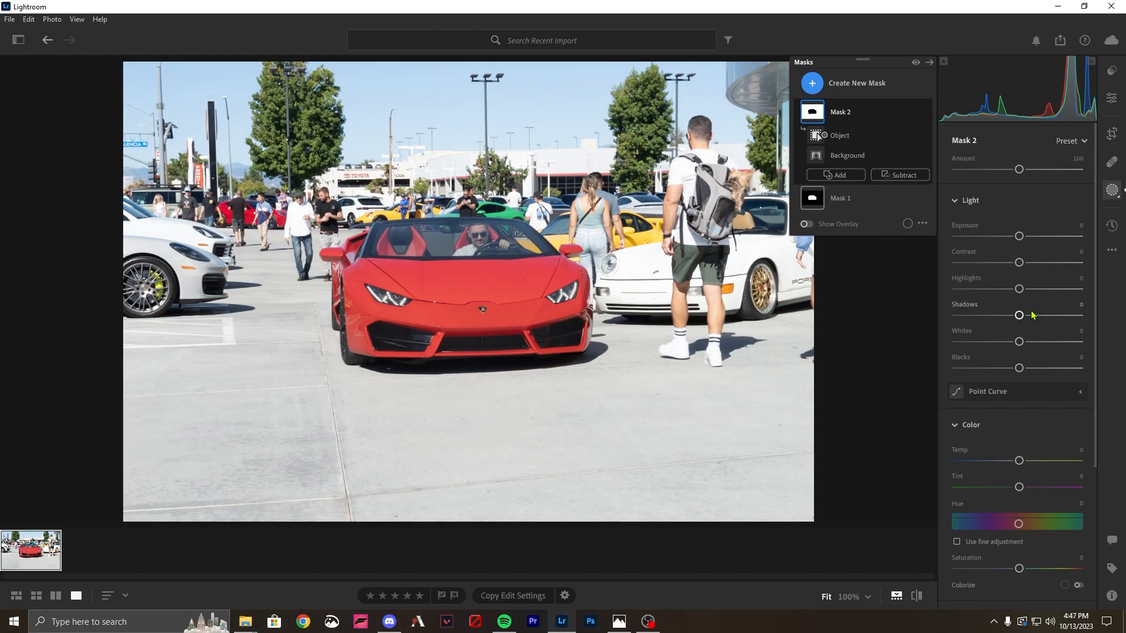
# Set the background mask's Exposure to -1.16, Highlights -45, Shadows -10, Whites -27, Blacks +31 and Saturation +65
pyautogui.moveTo(1018, 236); pyautogui.dragTo(1001, 237)
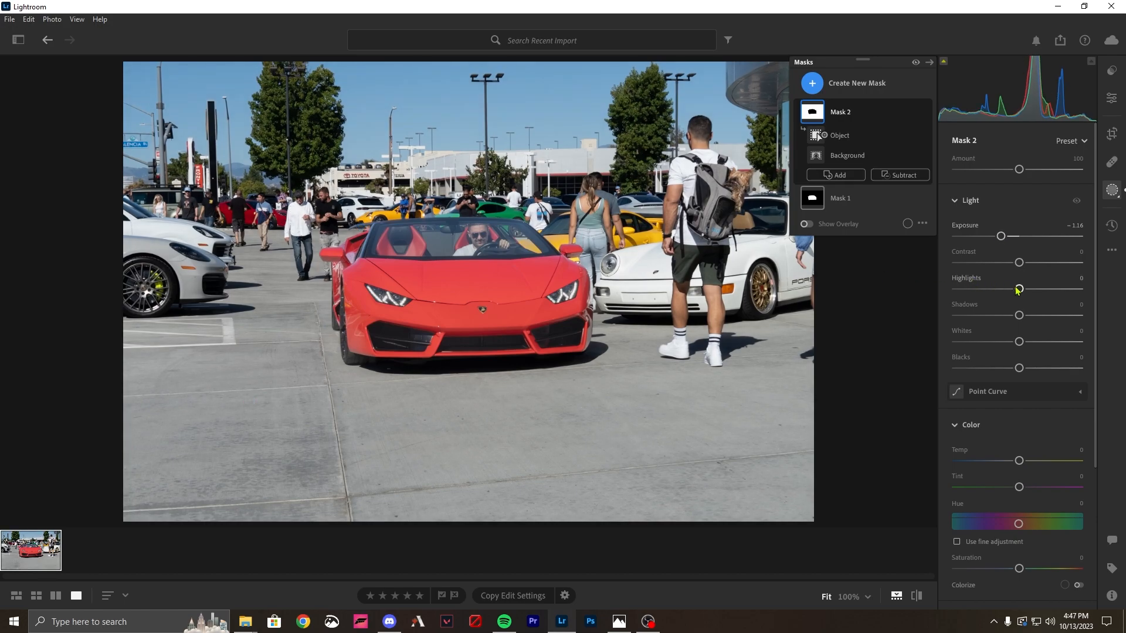
pyautogui.moveTo(1018, 290); pyautogui.dragTo(991, 290)
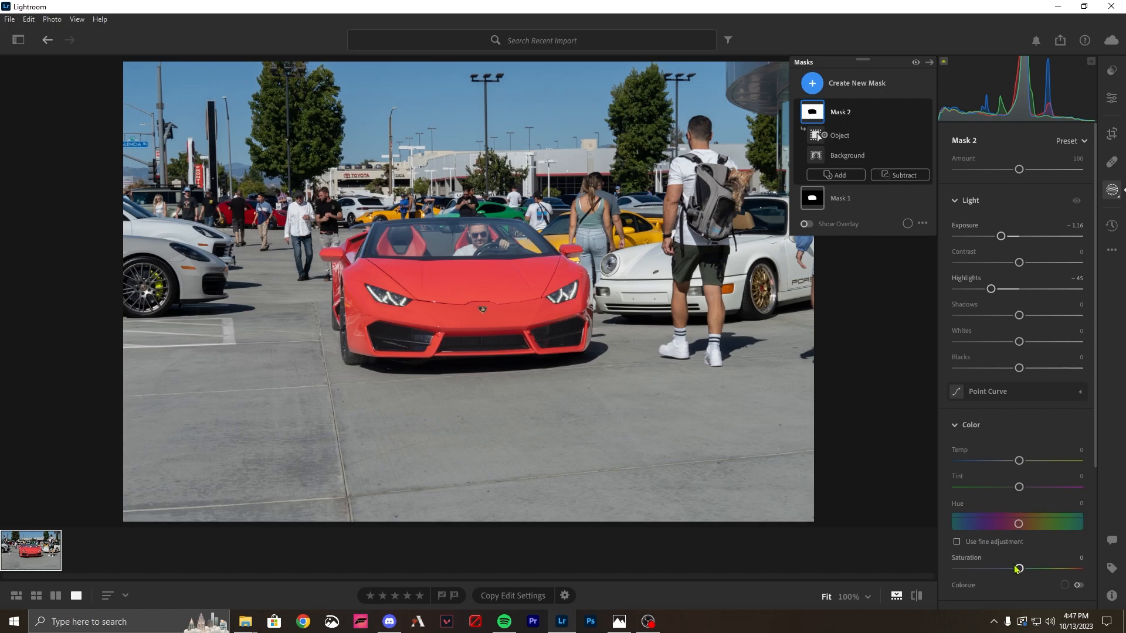
pyautogui.moveTo(1019, 568); pyautogui.dragTo(1060, 553)
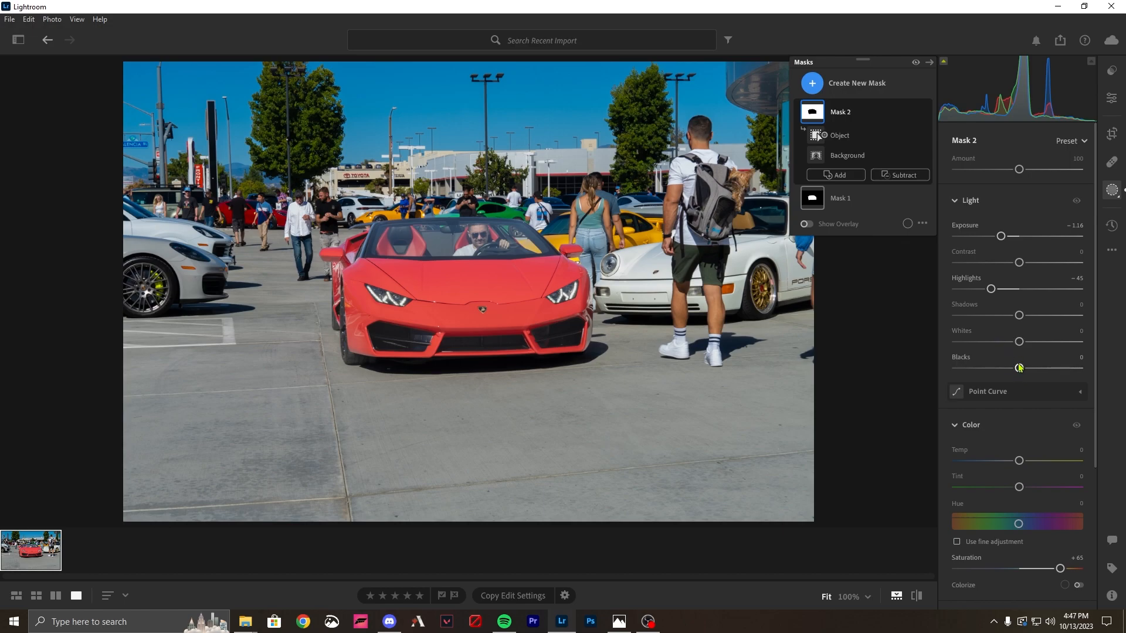
pyautogui.moveTo(1019, 369); pyautogui.dragTo(1050, 364)
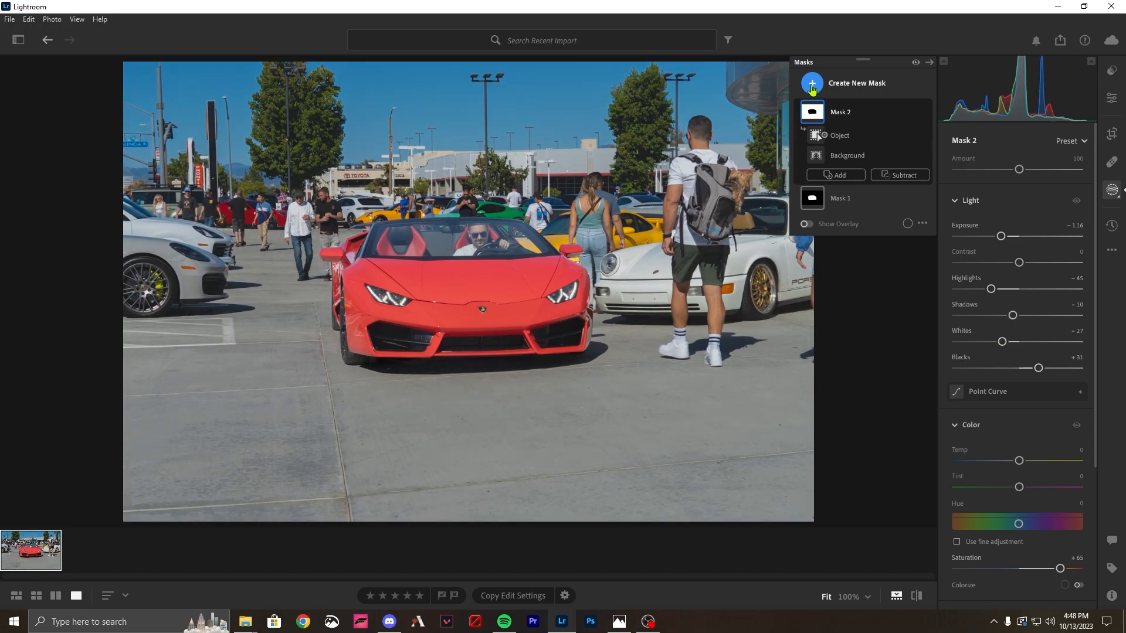
# Add a linear gradient mask rising from the foreground pavement, tilt it slightly, and set its Exposure to -3.44
pyautogui.click(812, 83)
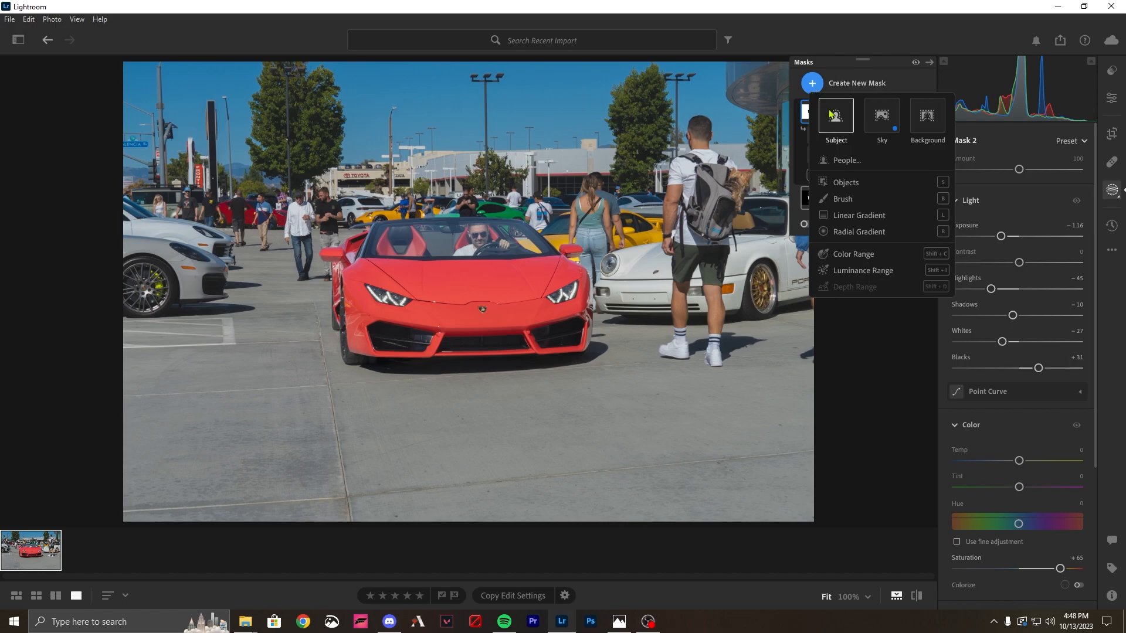
pyautogui.click(844, 216)
pyautogui.moveTo(461, 521); pyautogui.dragTo(459, 179)
pyautogui.moveTo(464, 350); pyautogui.dragTo(506, 346)
pyautogui.moveTo(508, 372); pyautogui.dragTo(483, 372)
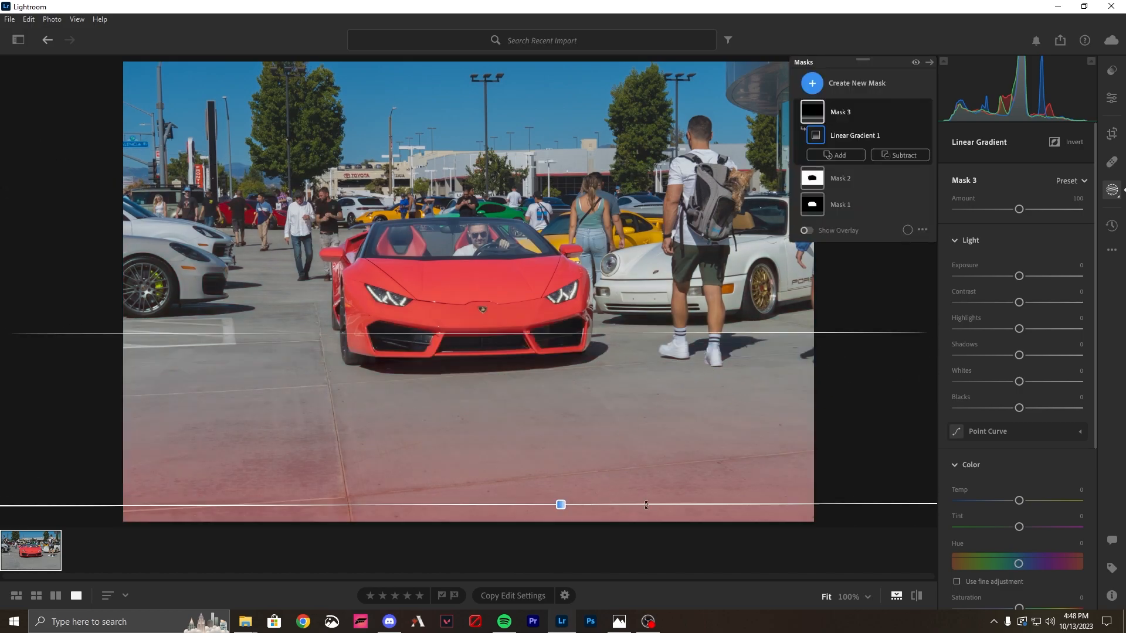
pyautogui.moveTo(675, 504); pyautogui.dragTo(724, 500)
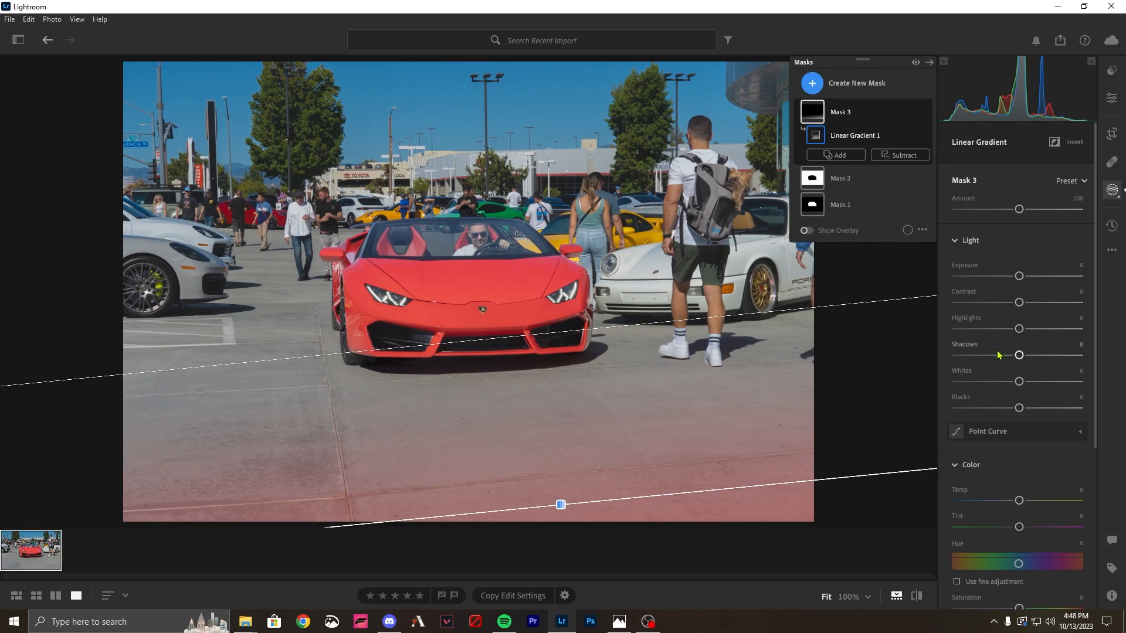
pyautogui.moveTo(1007, 276); pyautogui.dragTo(962, 281)
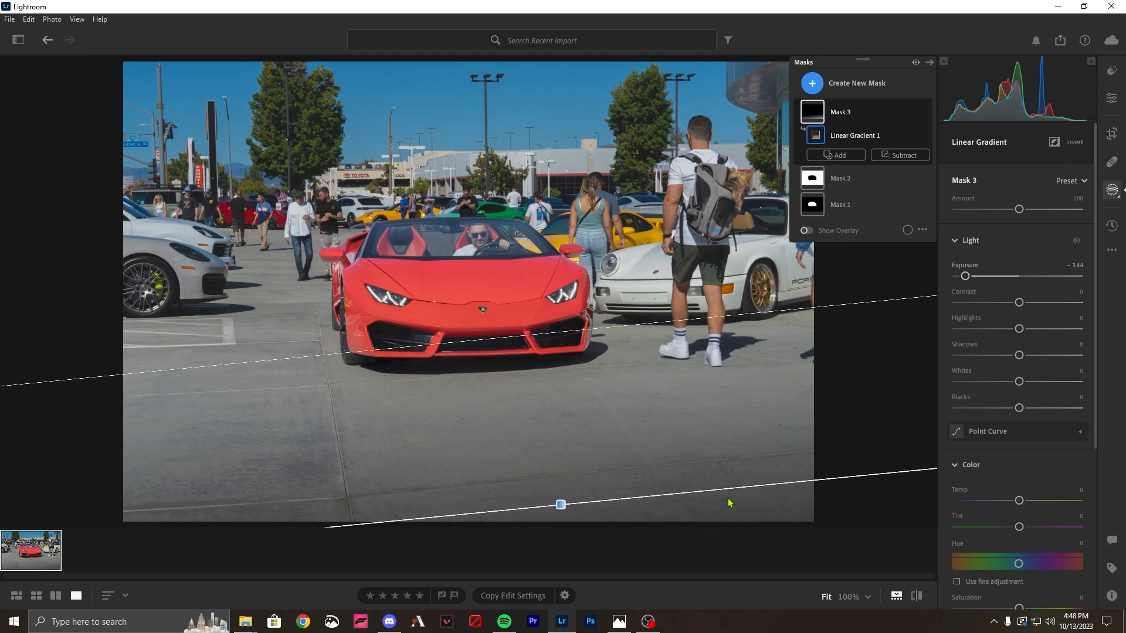
# Create a sky mask, add a small object selection near the tree behind the crowd, and set Exposure +0.92 and Highlights -76
pyautogui.click(821, 87)
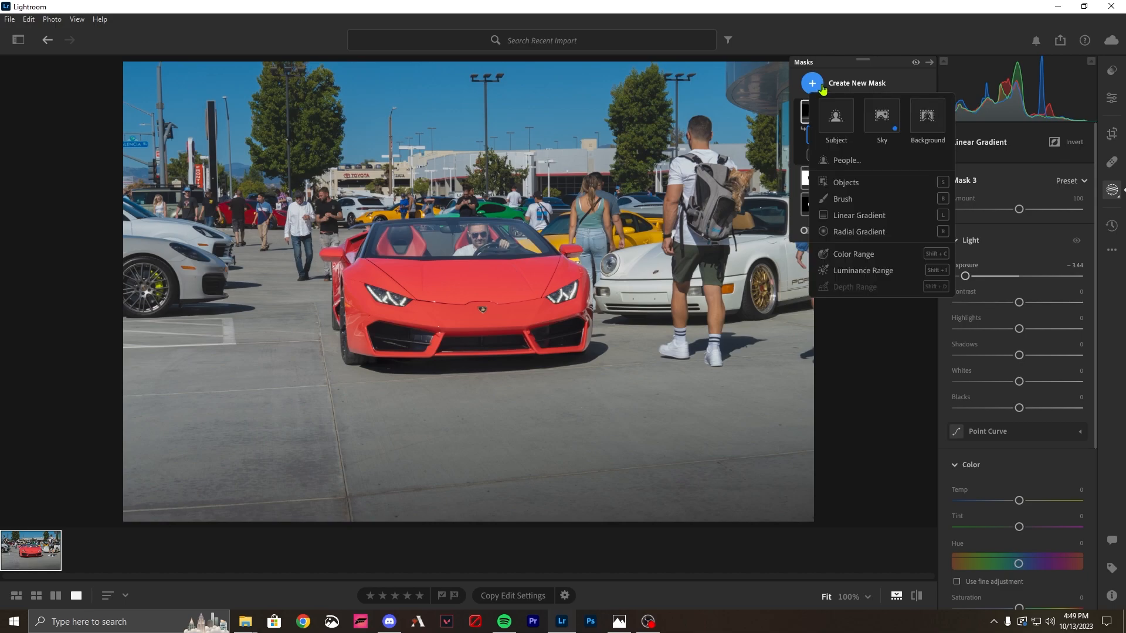
pyautogui.click(875, 128)
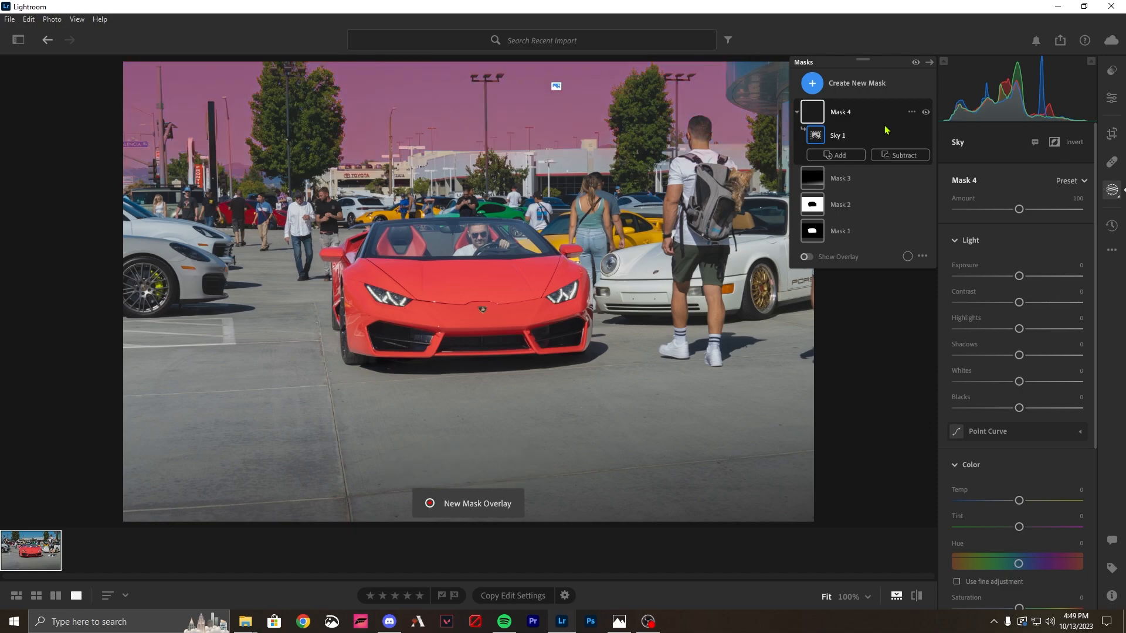
pyautogui.click(836, 155)
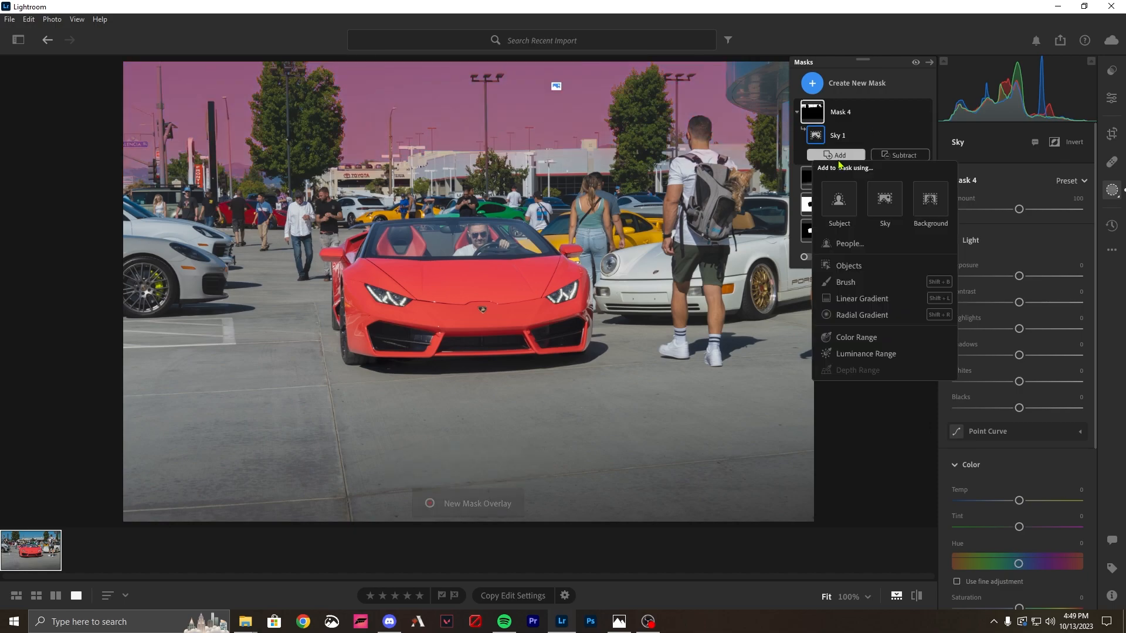
pyautogui.click(817, 256)
pyautogui.moveTo(271, 185)
pyautogui.mouseDown()
pyautogui.moveTo(259, 171)
pyautogui.moveTo(280, 183)
pyautogui.mouseUp()
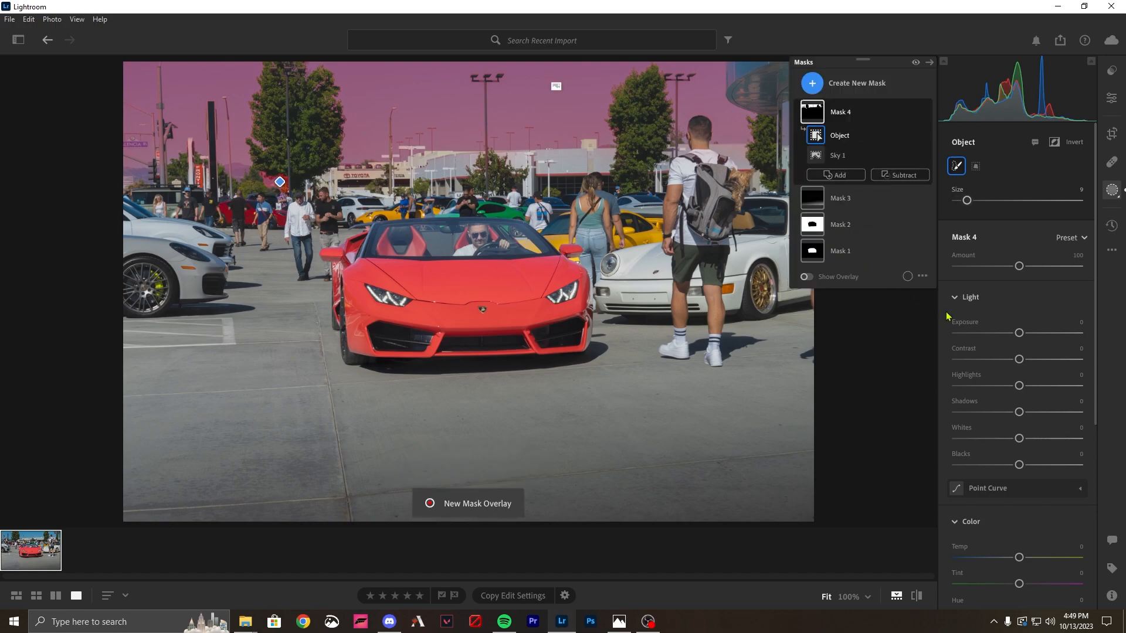
pyautogui.moveTo(1018, 333); pyautogui.dragTo(1033, 333)
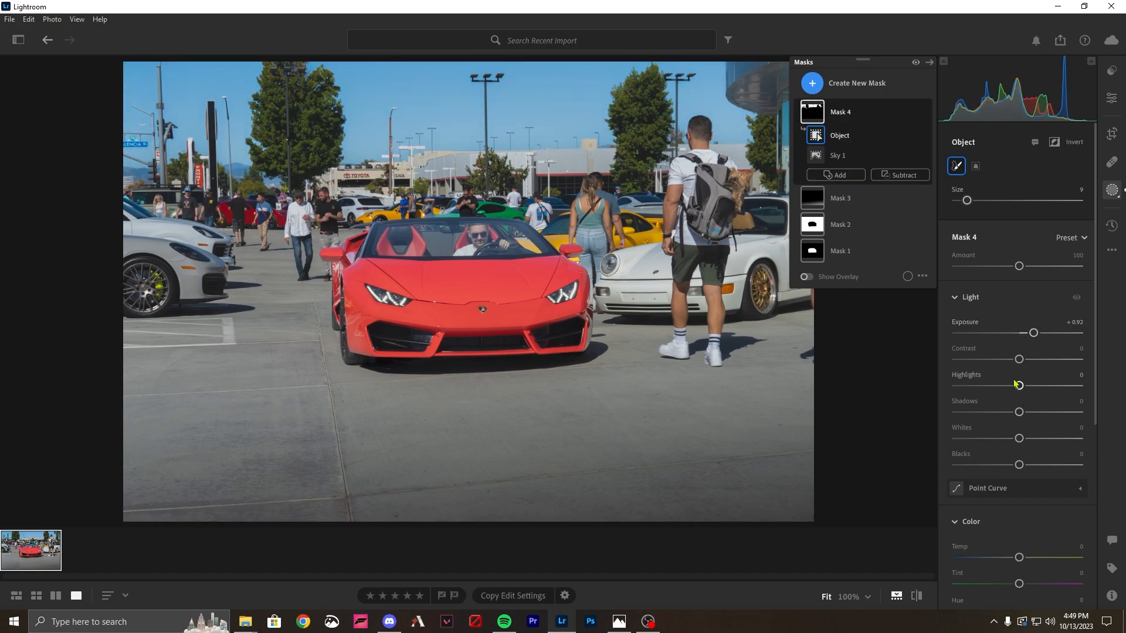
pyautogui.moveTo(1019, 385); pyautogui.dragTo(972, 385)
# Add a large radial gradient mask centred beyond the photo's upper-left corner, with Feather 100 and Exposure -1.08
pyautogui.click(812, 83)
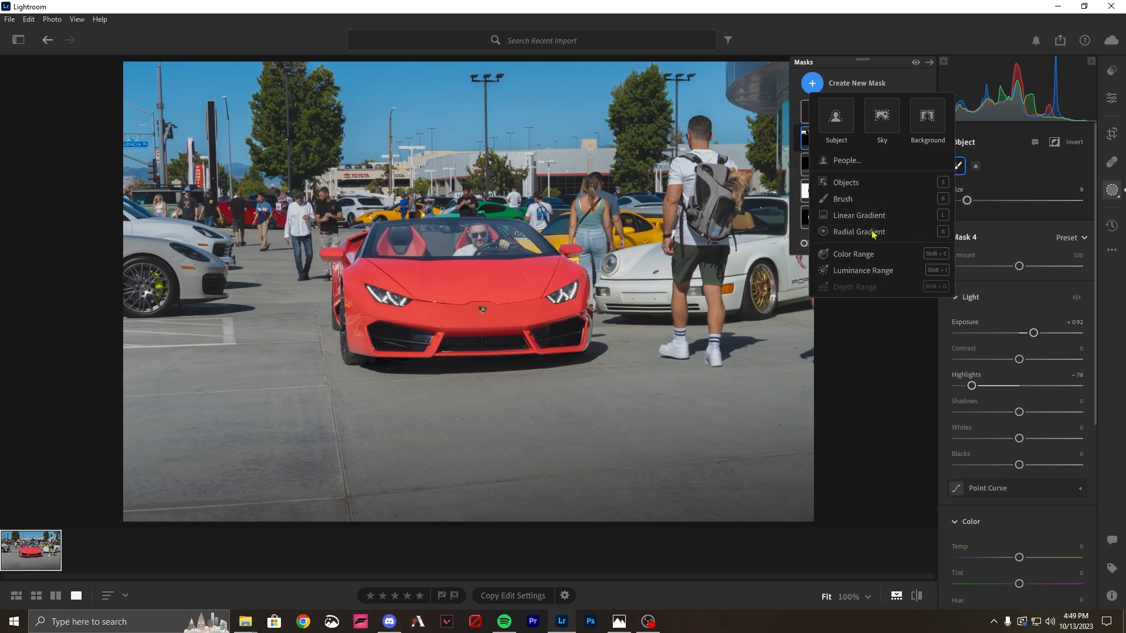
pyautogui.click(874, 231)
pyautogui.moveTo(246, 193); pyautogui.dragTo(586, 410)
pyautogui.moveTo(1019, 170); pyautogui.dragTo(1083, 170)
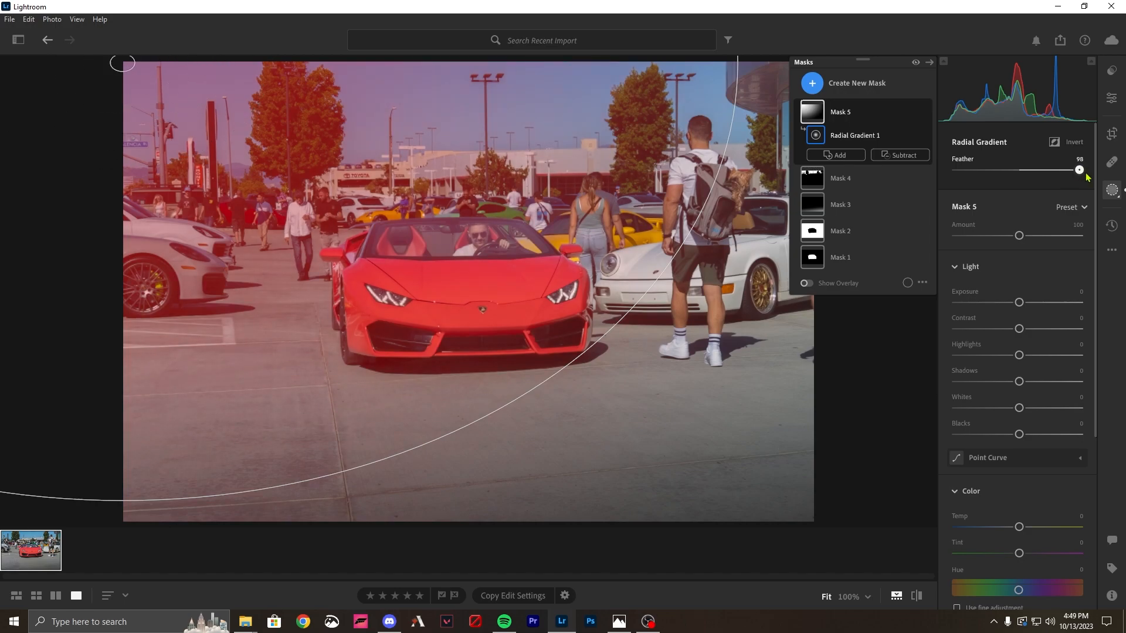
pyautogui.moveTo(347, 192); pyautogui.dragTo(311, 219)
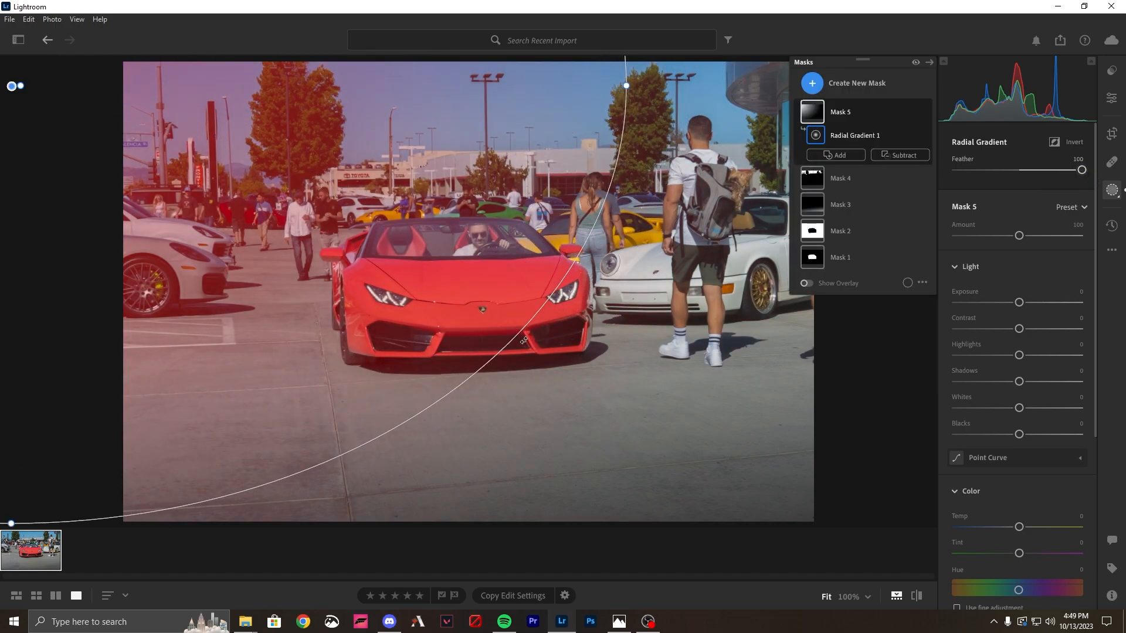
pyautogui.moveTo(626, 85); pyautogui.dragTo(978, 128)
pyautogui.moveTo(1018, 302); pyautogui.dragTo(1002, 302)
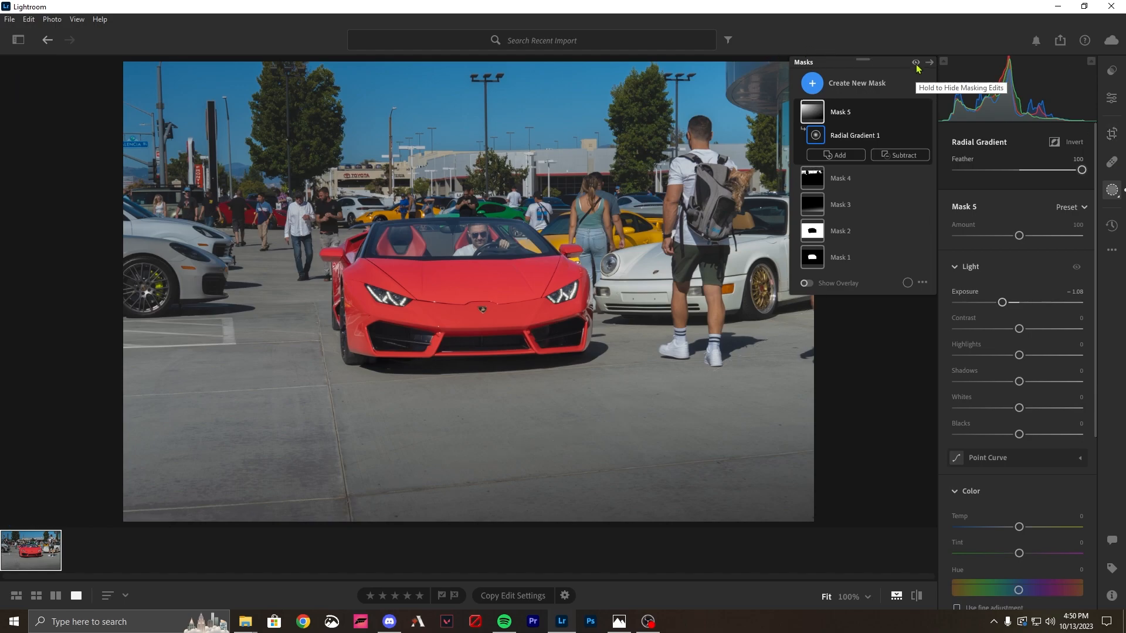
# Crop the photo to a 1 x 1 aspect ratio, repositioning the image so the Lamborghini sits within the square frame
pyautogui.press('c')
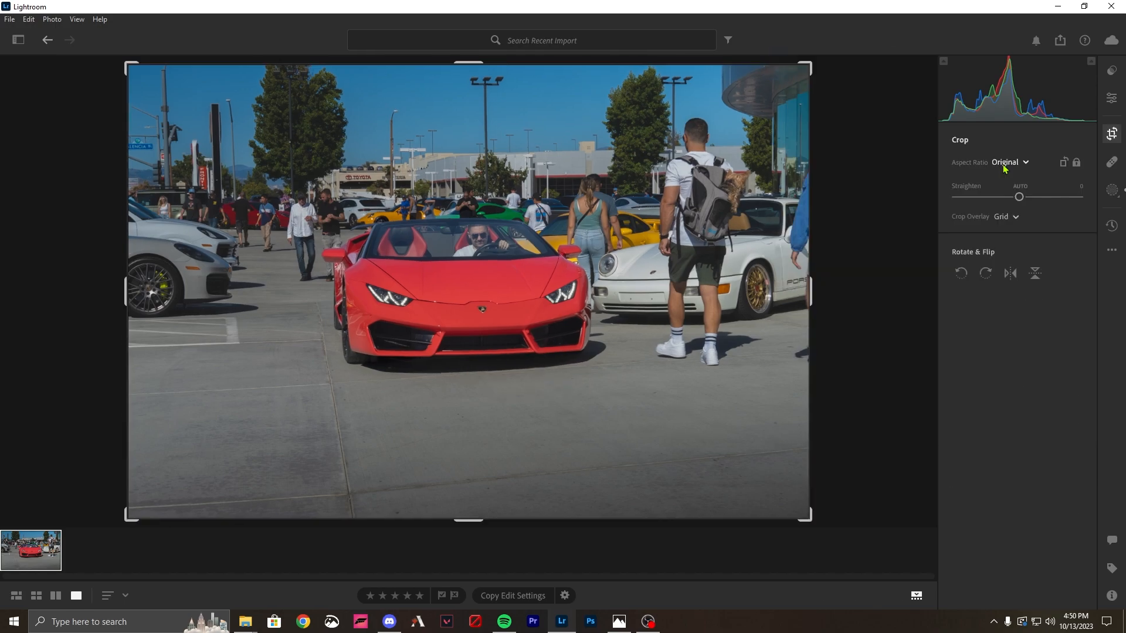
pyautogui.click(1004, 165)
pyautogui.click(1004, 244)
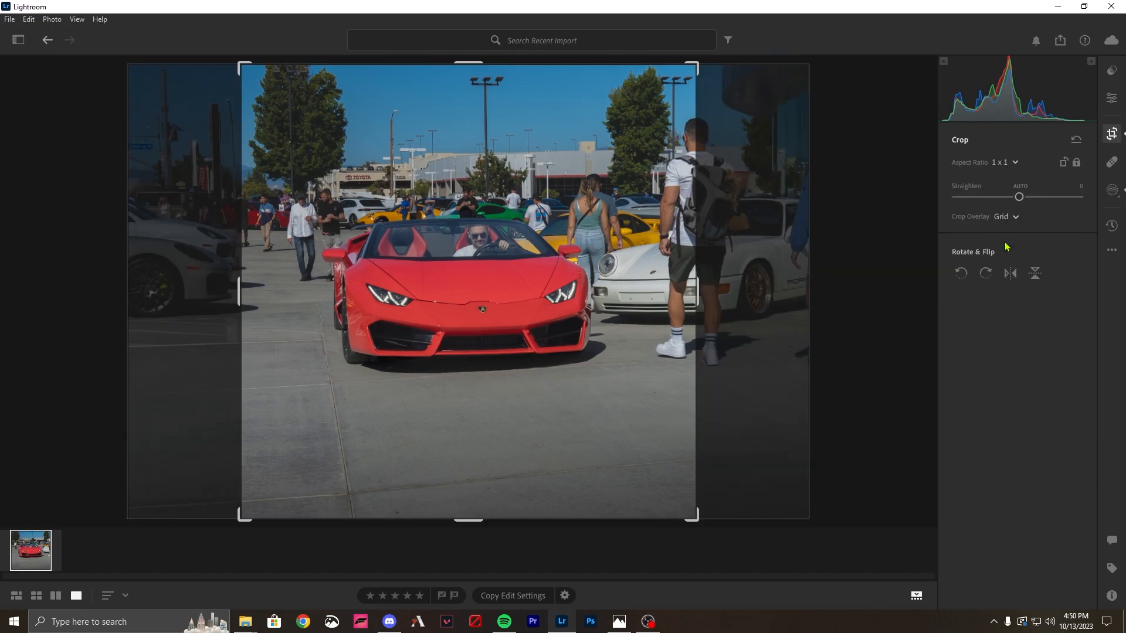
pyautogui.moveTo(484, 322); pyautogui.dragTo(506, 331)
pyautogui.click(1111, 98)
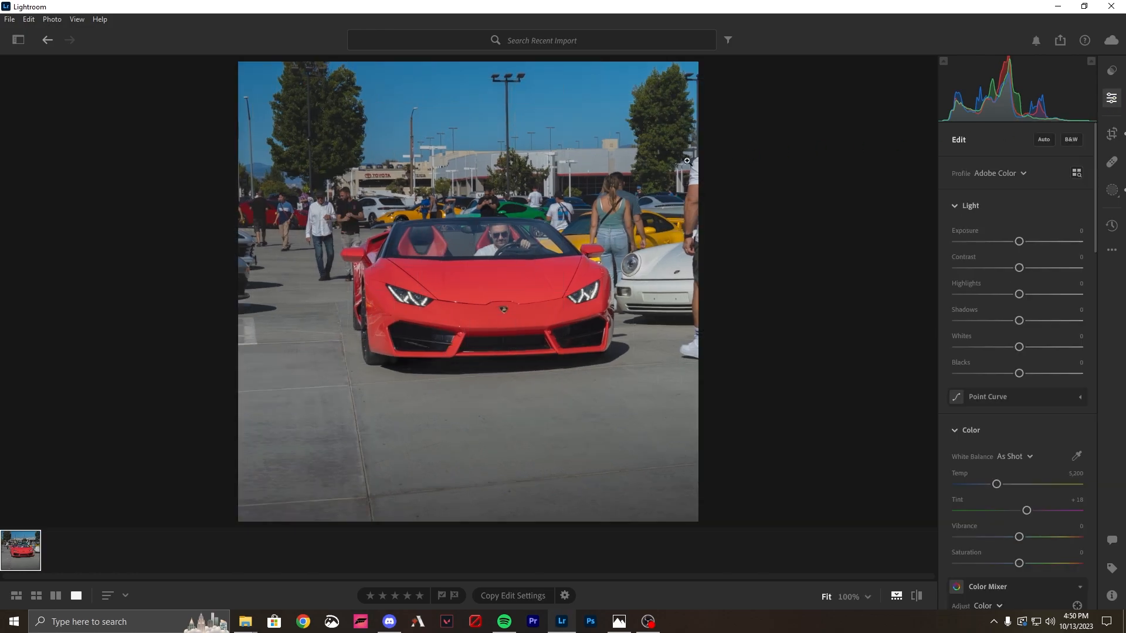
# Export the edited photo as a JPG at 100% quality with a 1080-pixel short side
pyautogui.click(11, 21)
pyautogui.click(37, 80)
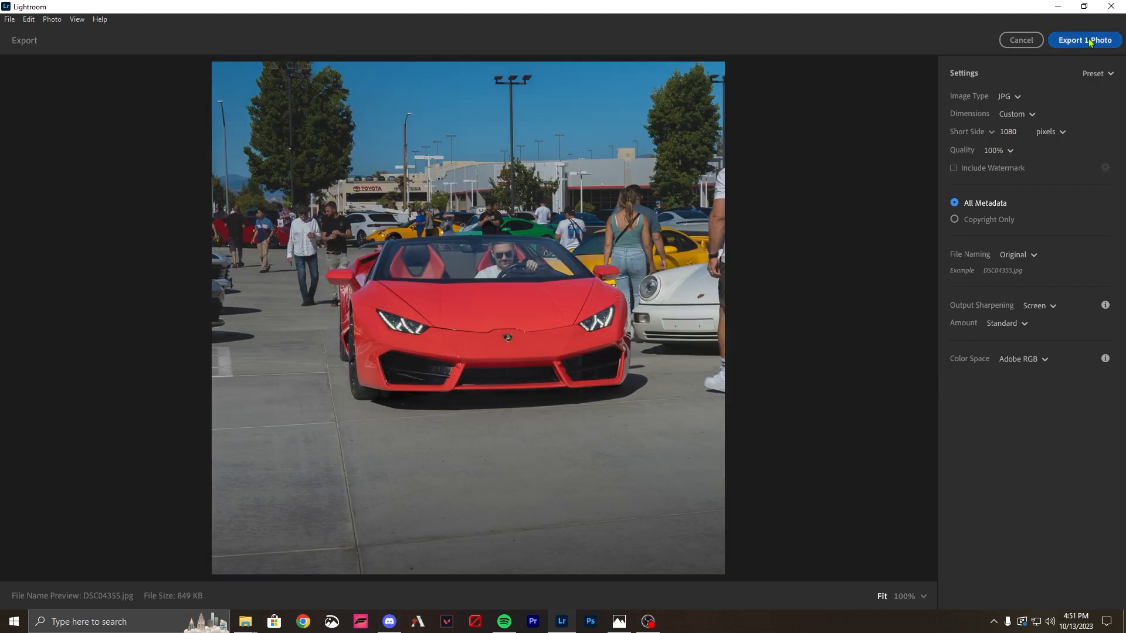
pyautogui.click(1096, 39)
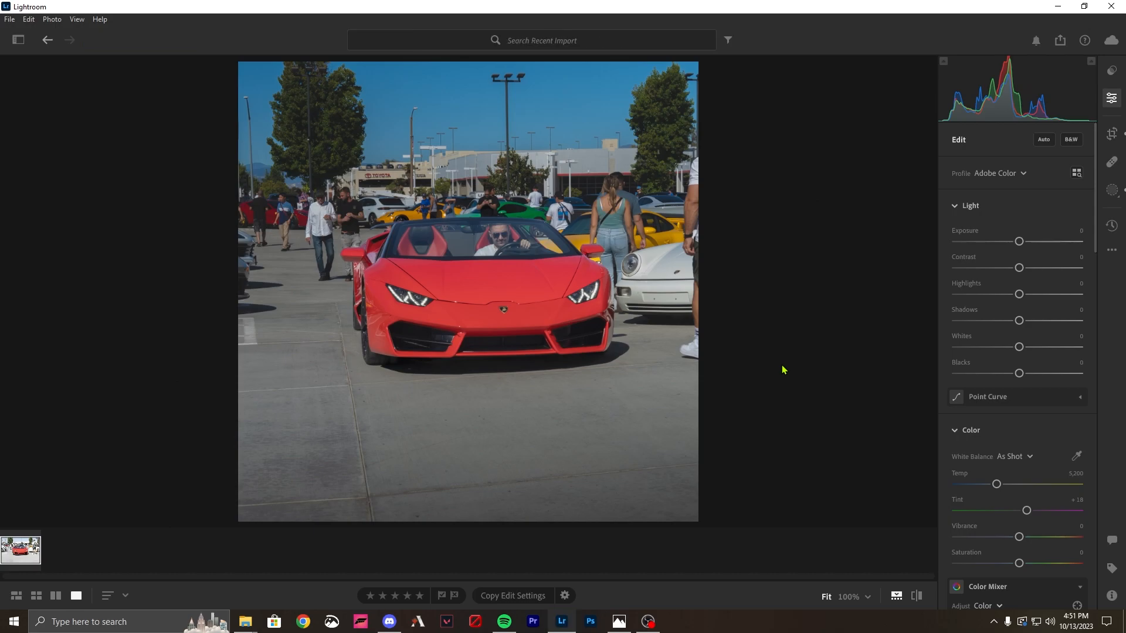
# Examine the Lamborghini's mirrors, windshield, headlights and surroundings at 100% magnification to check the mask edges
pyautogui.click(466, 309)
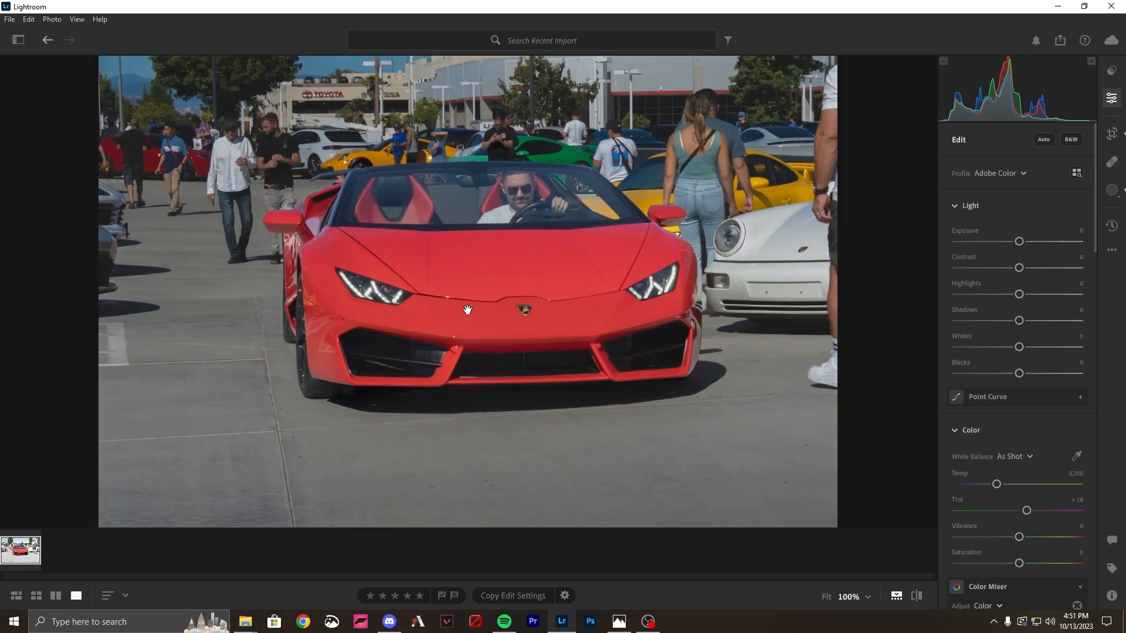
pyautogui.moveTo(568, 385); pyautogui.dragTo(255, 223)
pyautogui.moveTo(702, 186); pyautogui.dragTo(276, 319)
pyautogui.moveTo(473, 177); pyautogui.dragTo(255, 355)
pyautogui.moveTo(192, 293); pyautogui.dragTo(480, 361)
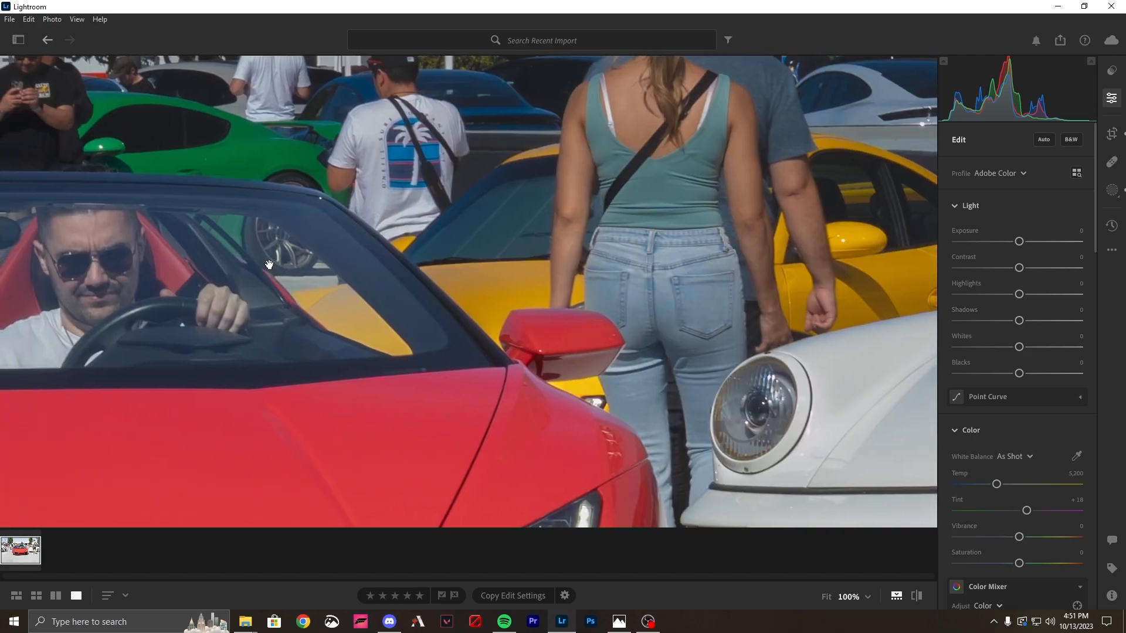
pyautogui.moveTo(269, 264); pyautogui.dragTo(583, 352)
pyautogui.moveTo(365, 291); pyautogui.dragTo(727, 351)
pyautogui.moveTo(246, 293); pyautogui.dragTo(586, 317)
pyautogui.moveTo(410, 264); pyautogui.dragTo(506, 286)
pyautogui.moveTo(445, 374); pyautogui.dragTo(603, 169)
pyautogui.moveTo(533, 322); pyautogui.dragTo(483, 254)
pyautogui.moveTo(254, 171)
pyautogui.mouseDown()
pyautogui.moveTo(430, 291)
pyautogui.moveTo(442, 411)
pyautogui.mouseUp()
pyautogui.moveTo(456, 209); pyautogui.dragTo(433, 278)
pyautogui.moveTo(721, 389); pyautogui.dragTo(520, 238)
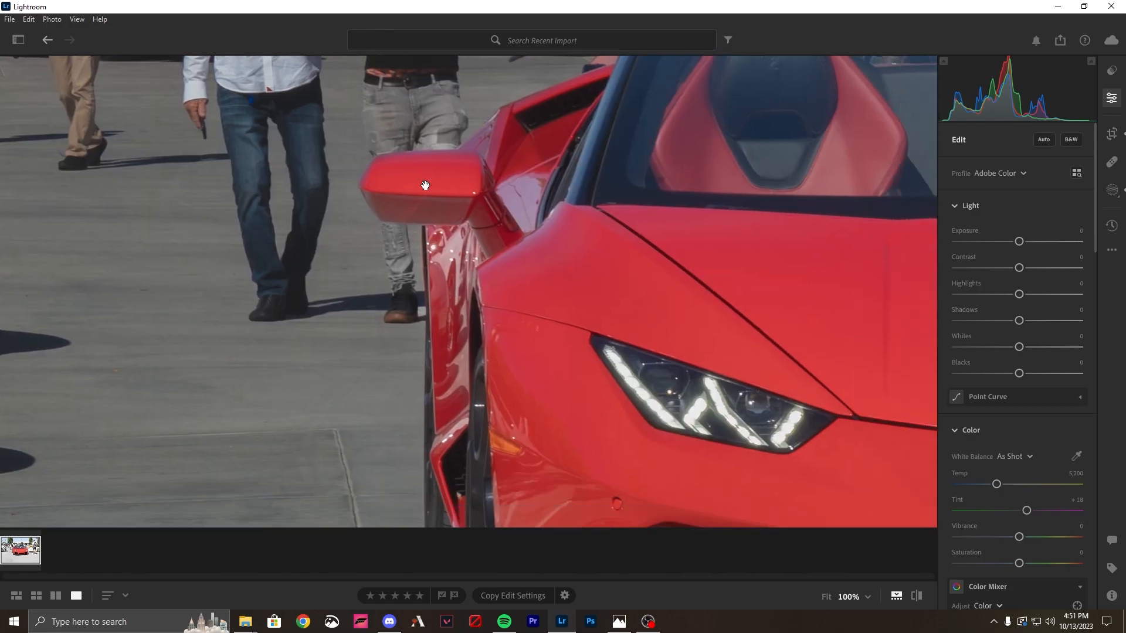
pyautogui.moveTo(762, 411); pyautogui.dragTo(460, 259)
pyautogui.moveTo(626, 256); pyautogui.dragTo(553, 255)
pyautogui.click(553, 256)
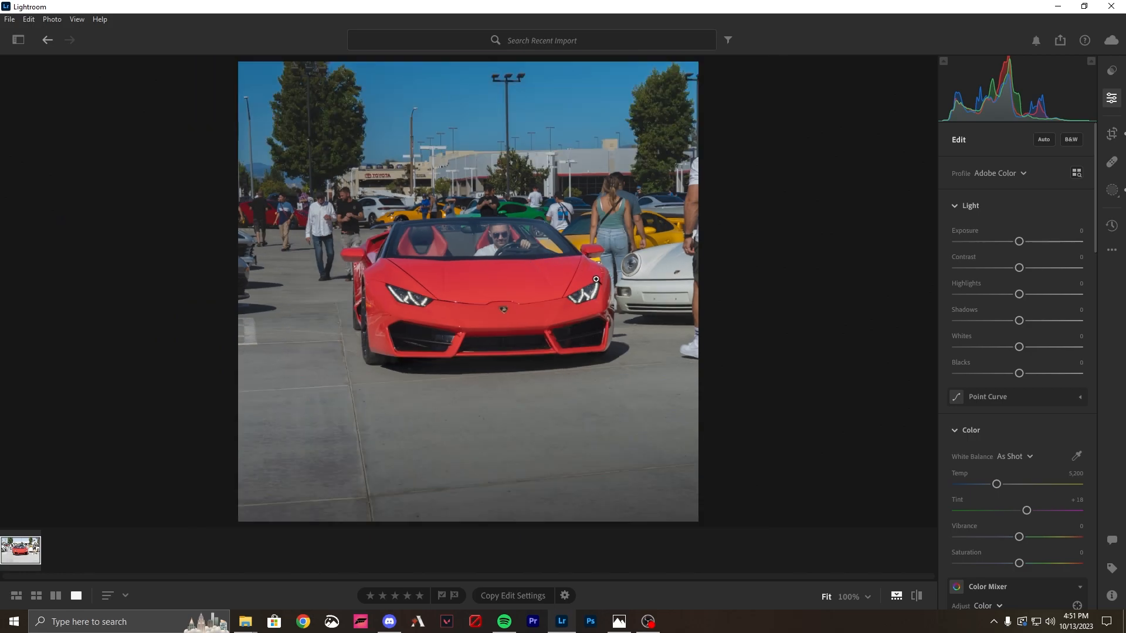